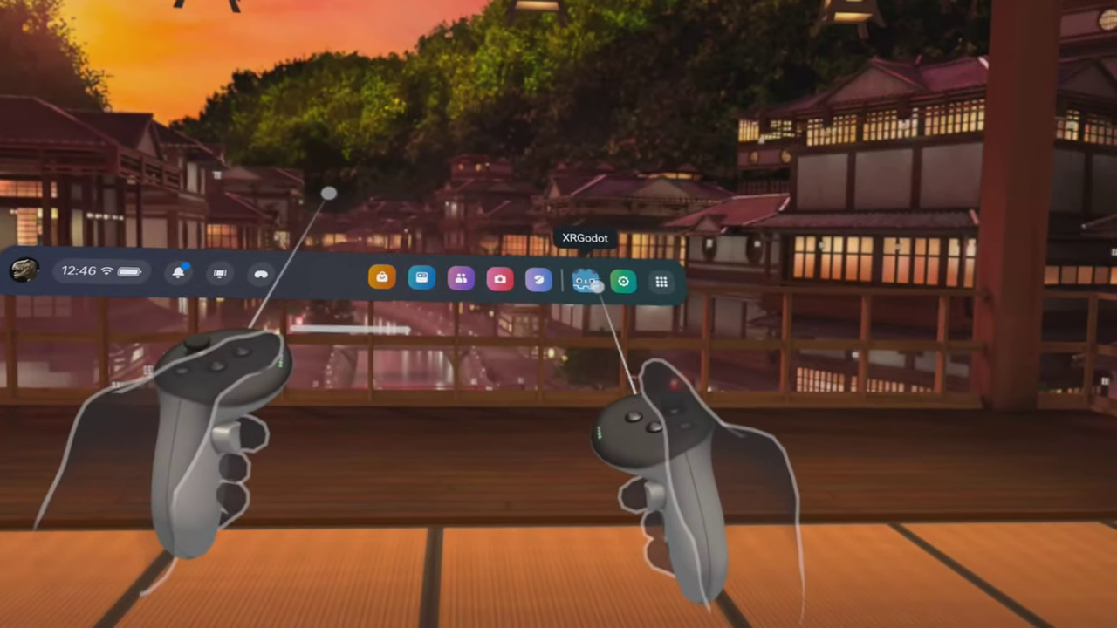
Step: Launch XRGodot from the Quest dock to load its scene of floating grey cubes
left_click(592, 286)
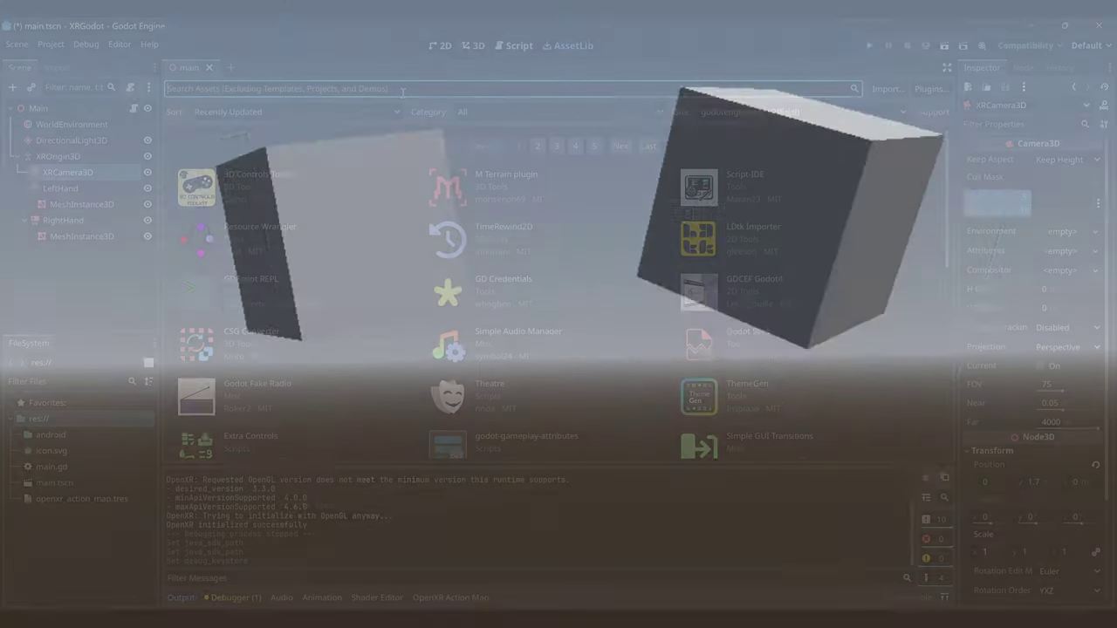
Step: Search AssetLib for 'Godot OpenXR Vendors' and download the Godot 4.3 plugin
type("Godot OpenXR")
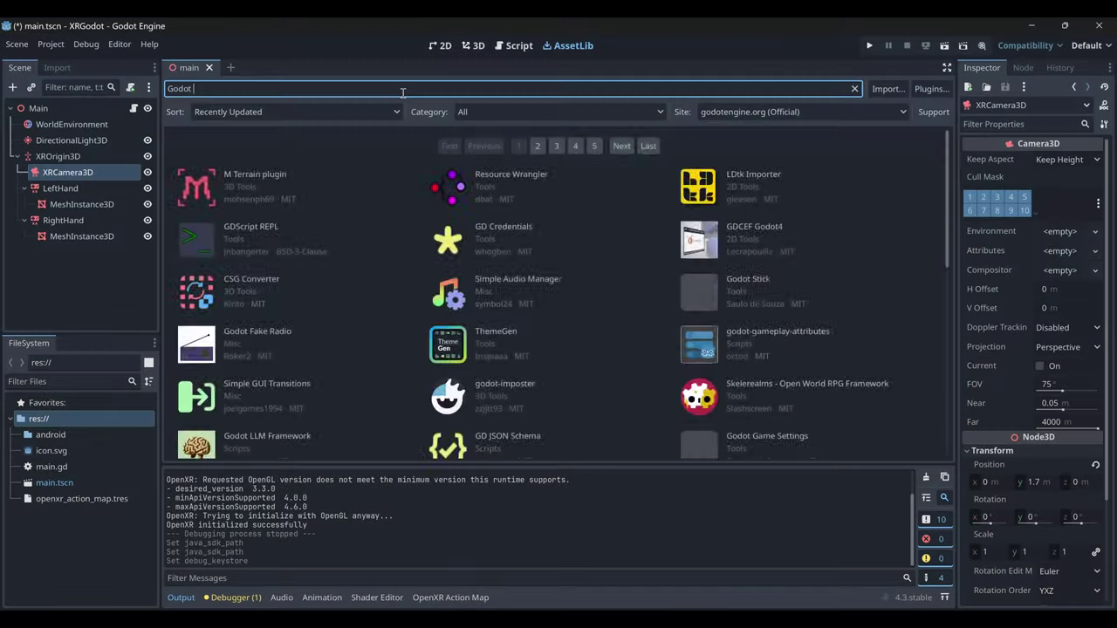
type(" Vendors")
left_click(405, 156)
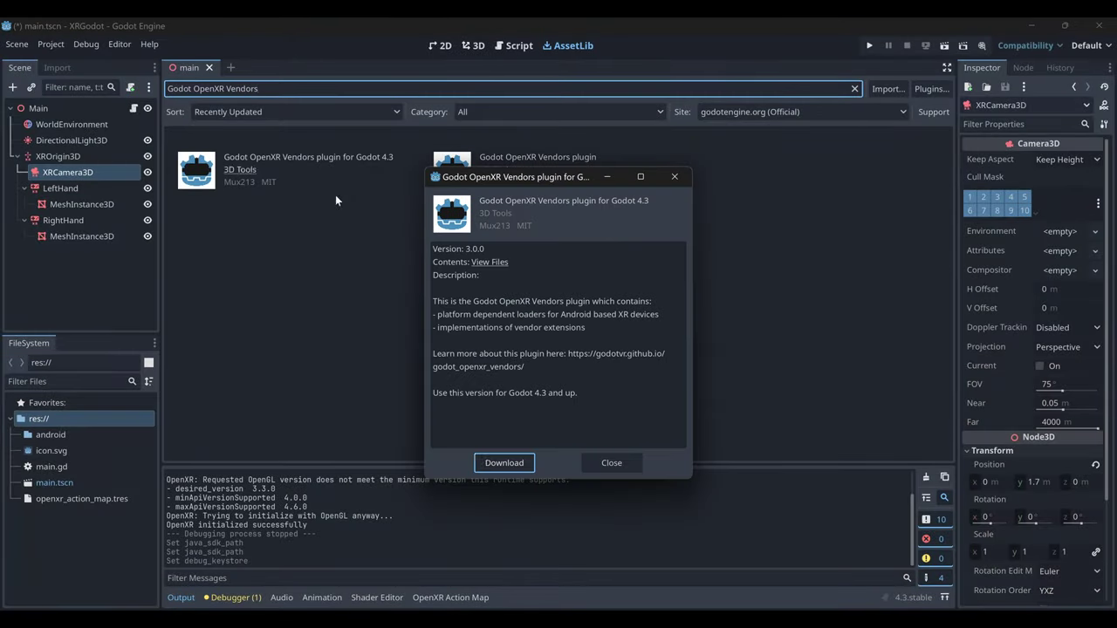
left_click(493, 466)
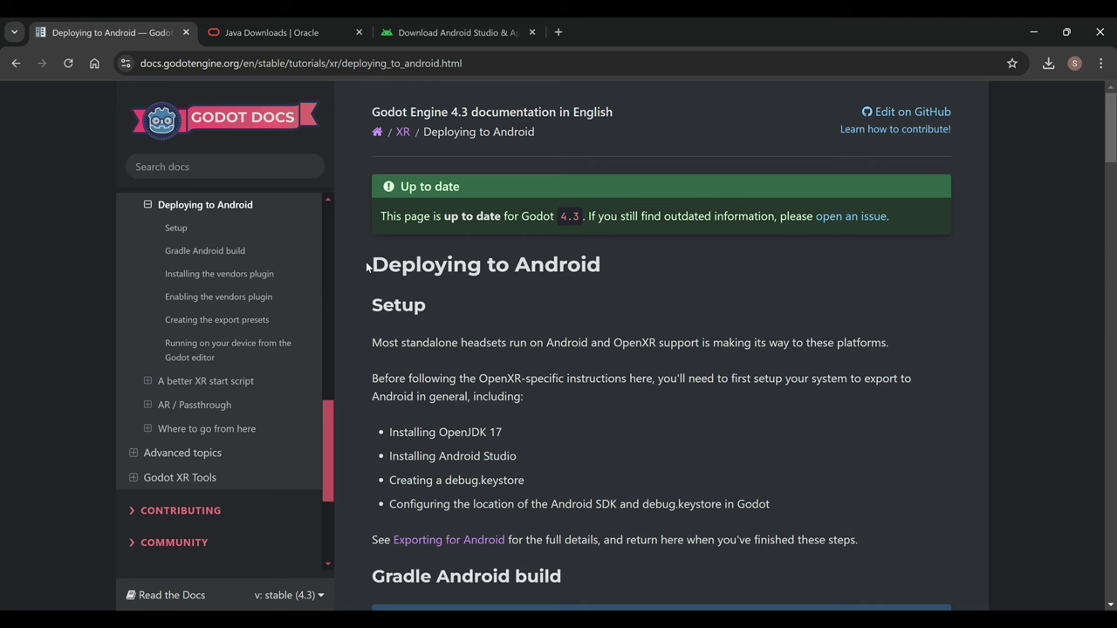
Step: Open the Exporting for Android docs and follow the OpenJDK 17 download link
left_click_drag(522, 218, 581, 219)
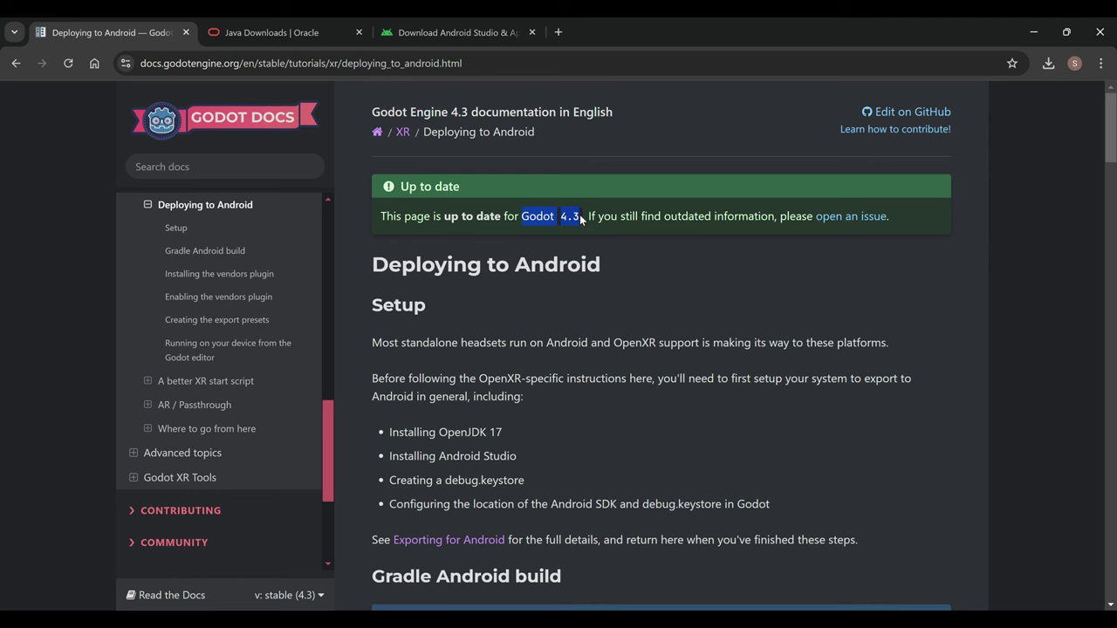
left_click(484, 543)
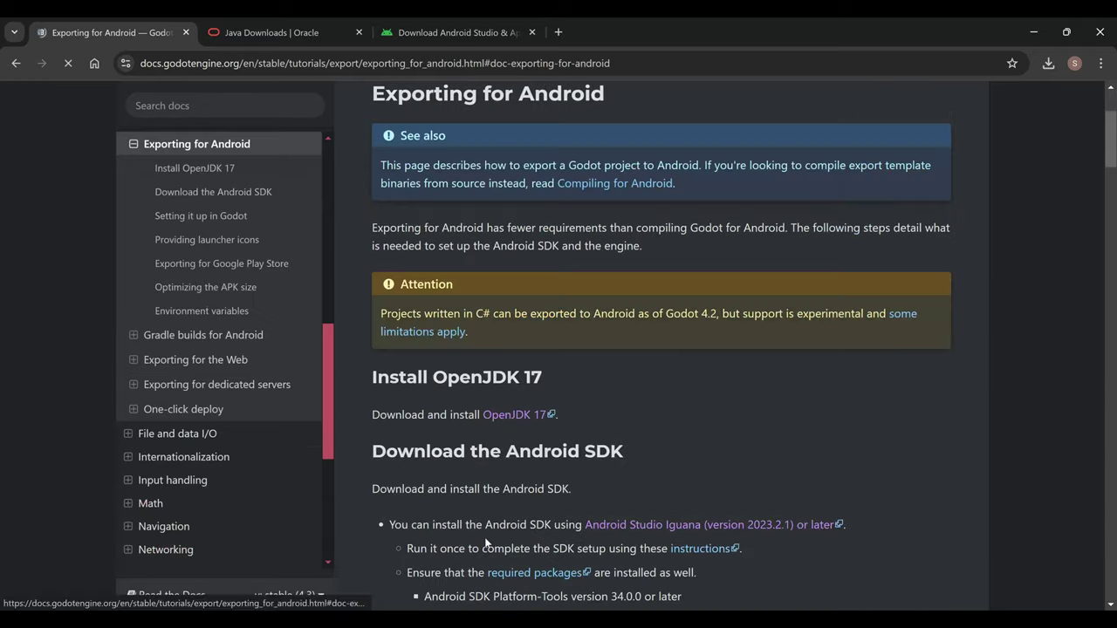
scroll(502, 491, "down", 3)
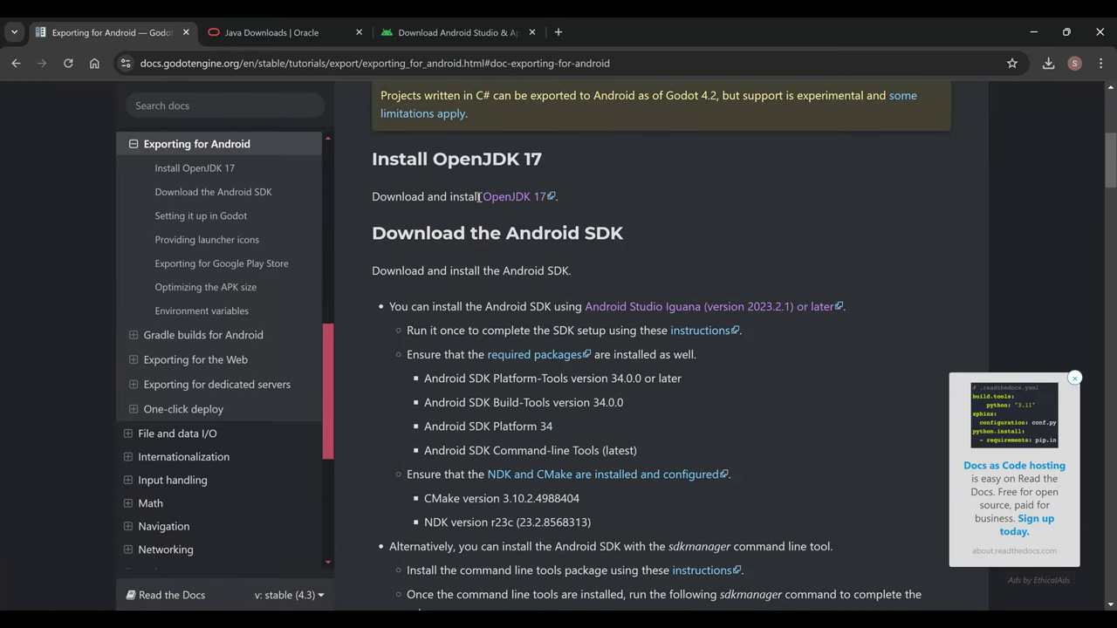
left_click_drag(480, 197, 547, 196)
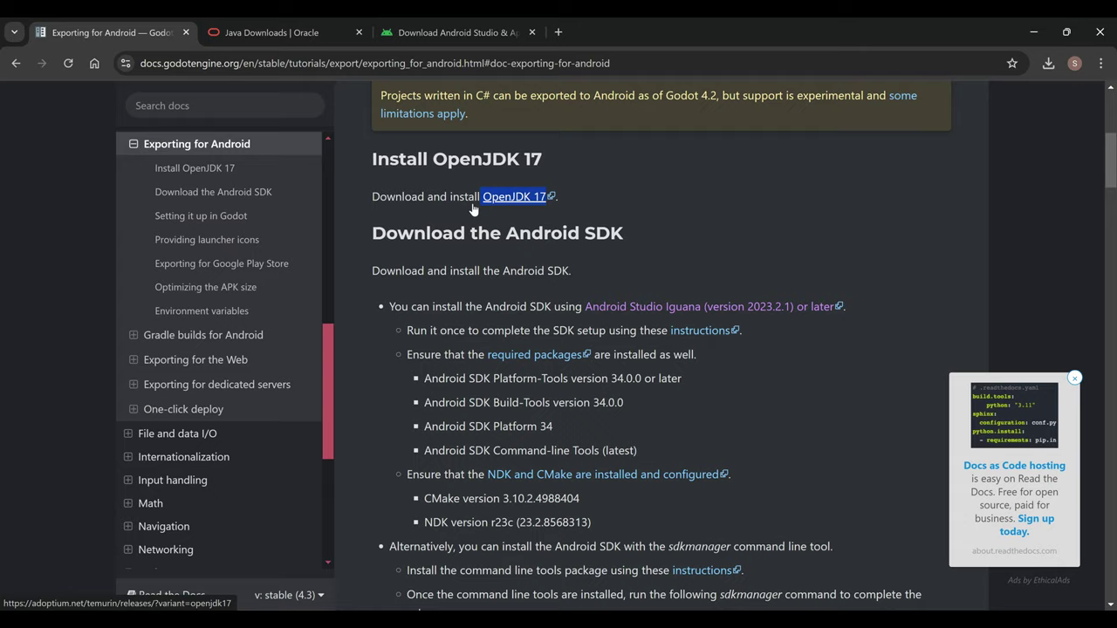
left_click(295, 40)
Step: Show the JDK 17 Windows downloads and locate the x64 Installer
scroll(347, 371, "down", 3)
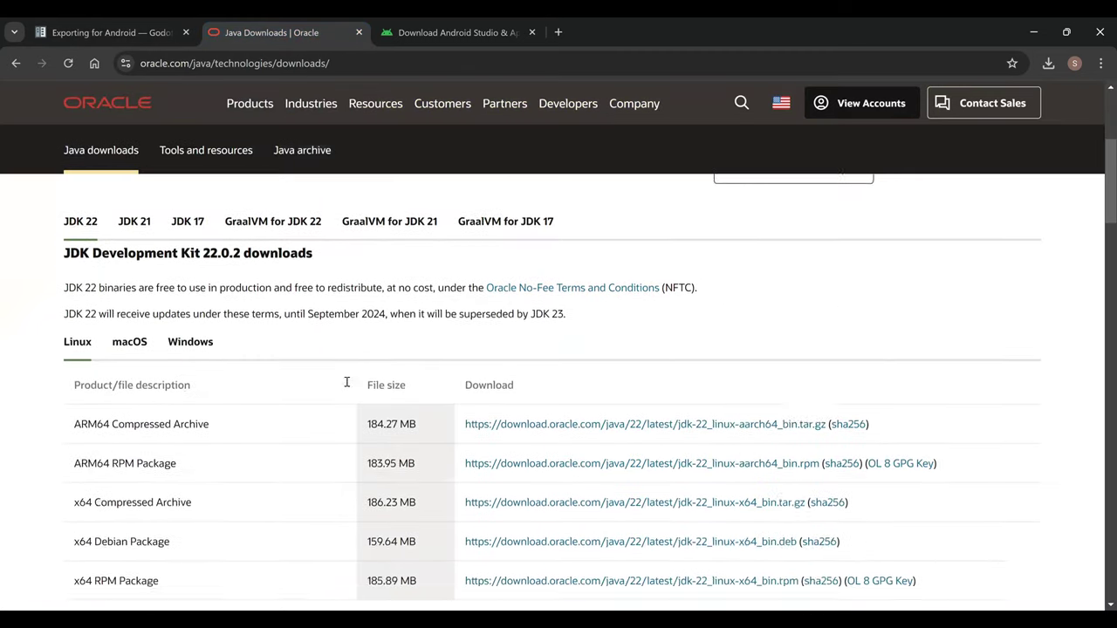
left_click(186, 225)
left_click(191, 378)
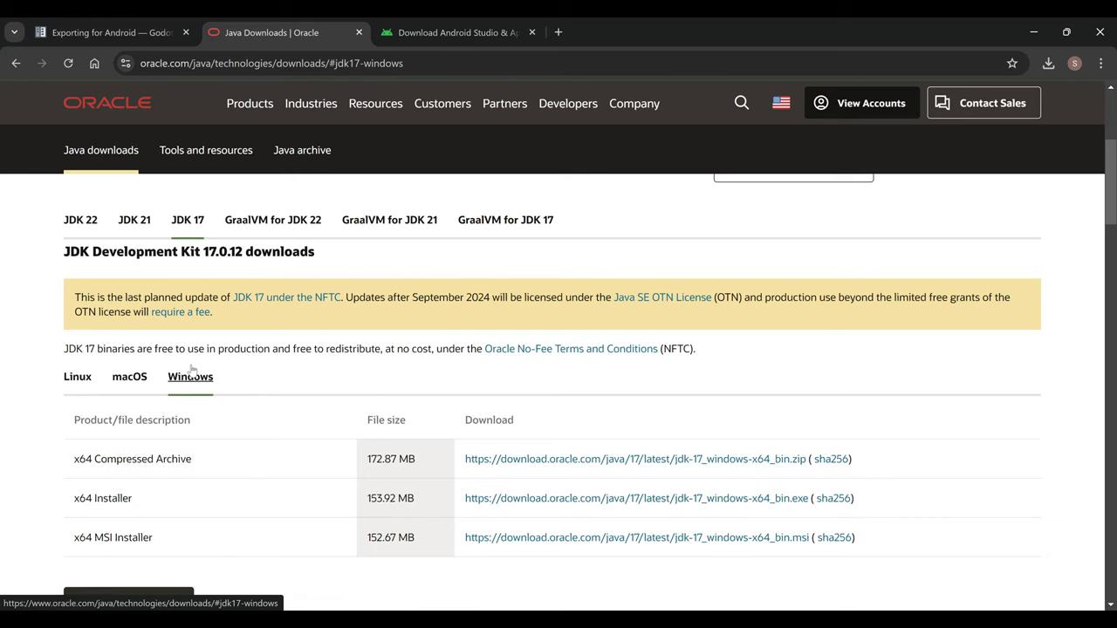
scroll(193, 370, "down", 2)
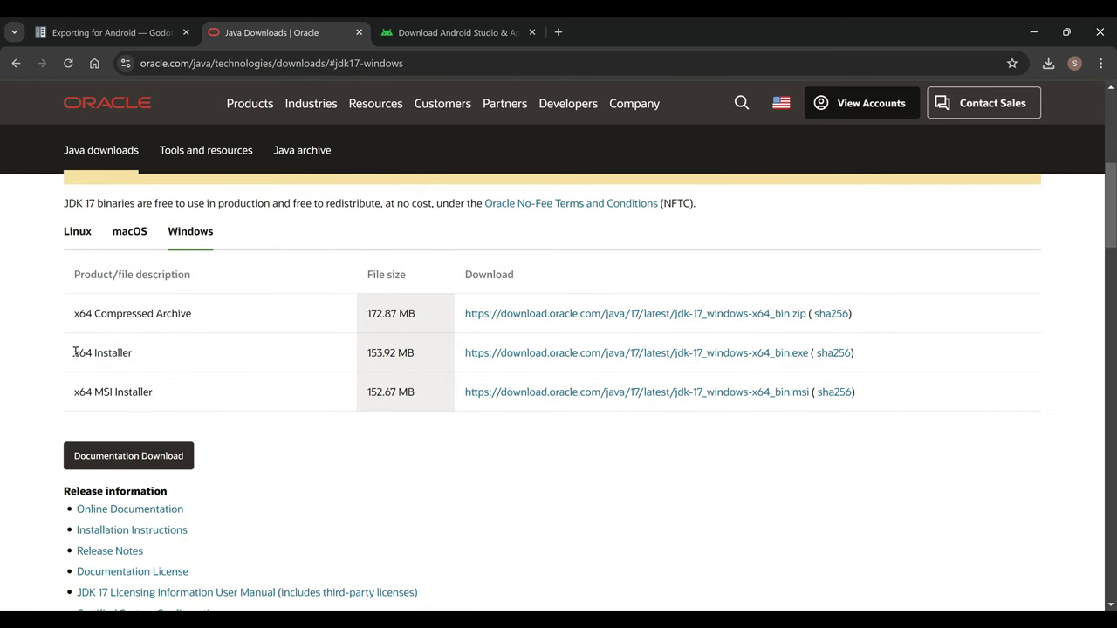
left_click_drag(74, 353, 144, 353)
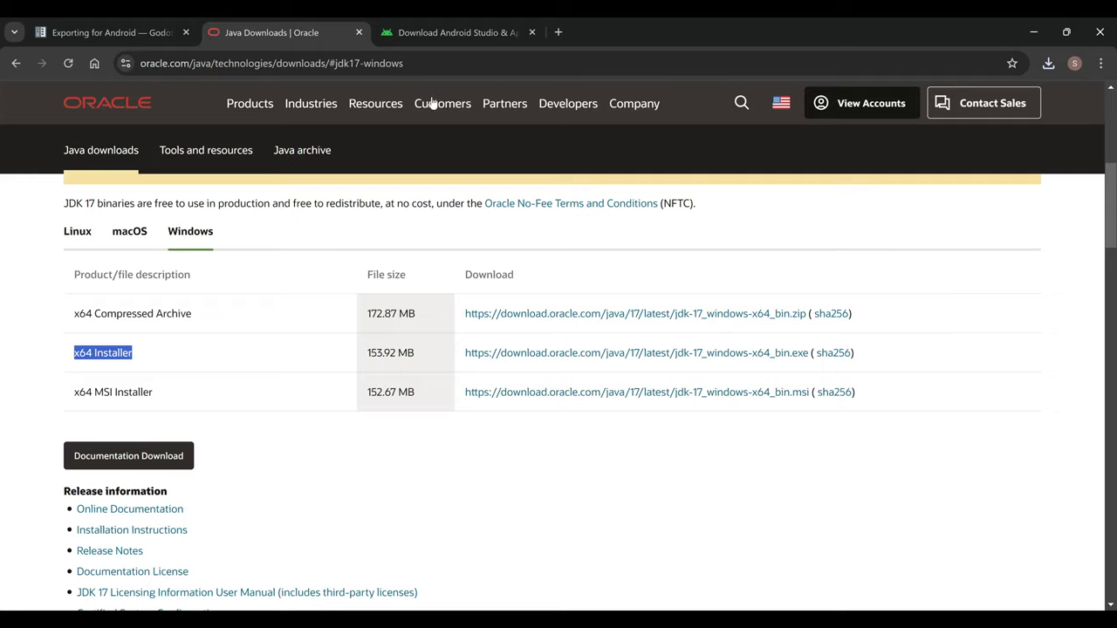
Step: On the Android Studio page, bring up the Android Studio Koala download license agreement
left_click(435, 33)
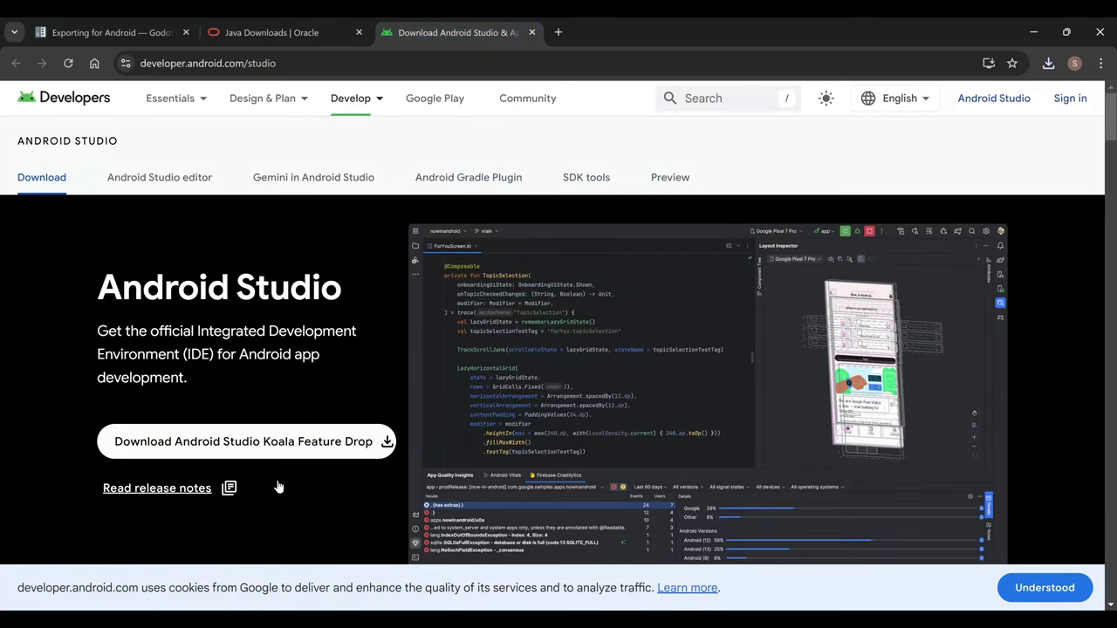
left_click(371, 445)
scroll(456, 441, "down", 10)
scroll(455, 441, "down", 15)
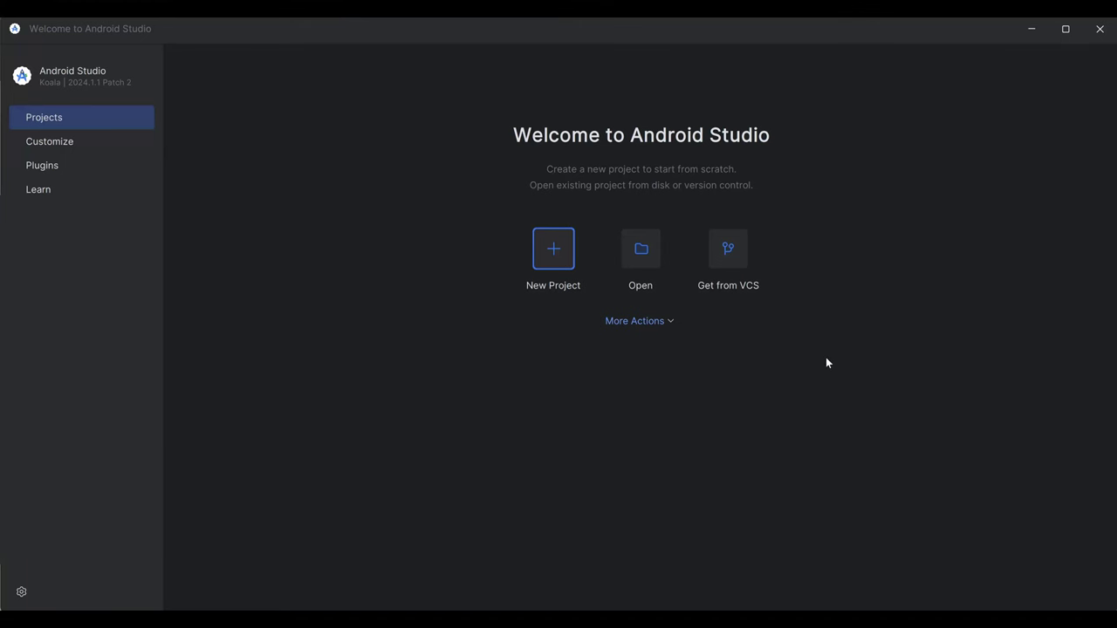
Step: Open Android Studio's SDK Manager from More Actions and review the SDK Tools packages
left_click(668, 322)
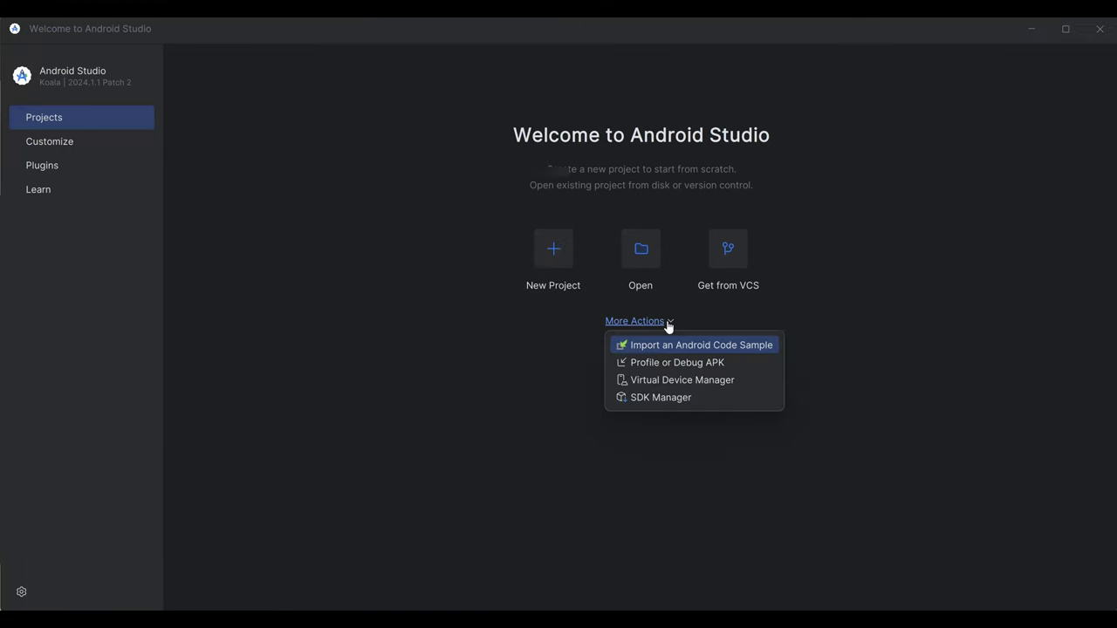
left_click(670, 399)
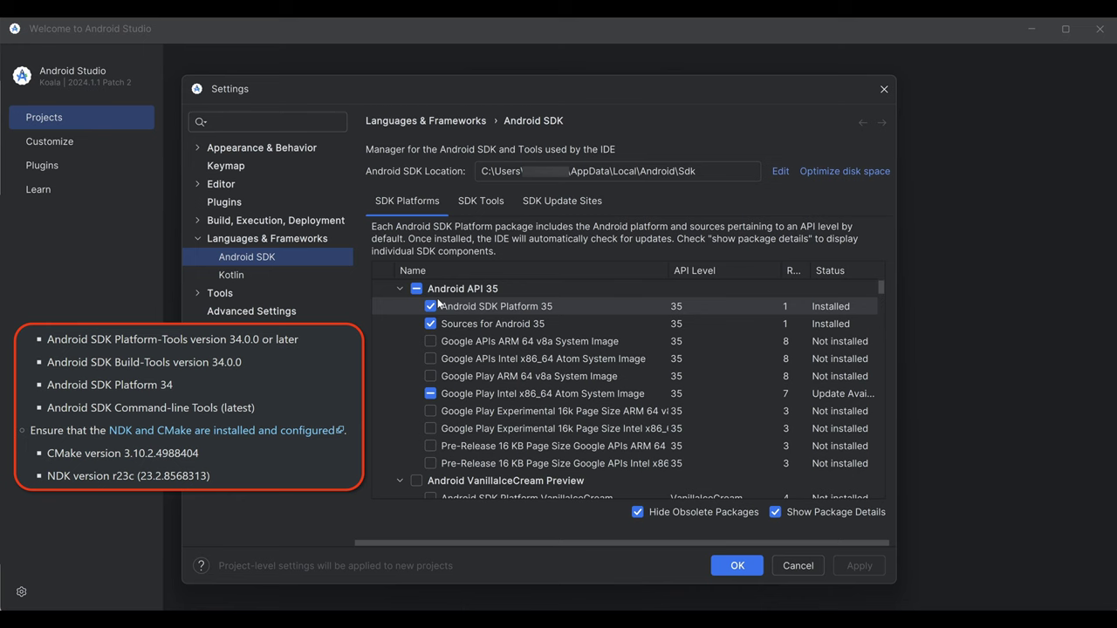
left_click(475, 203)
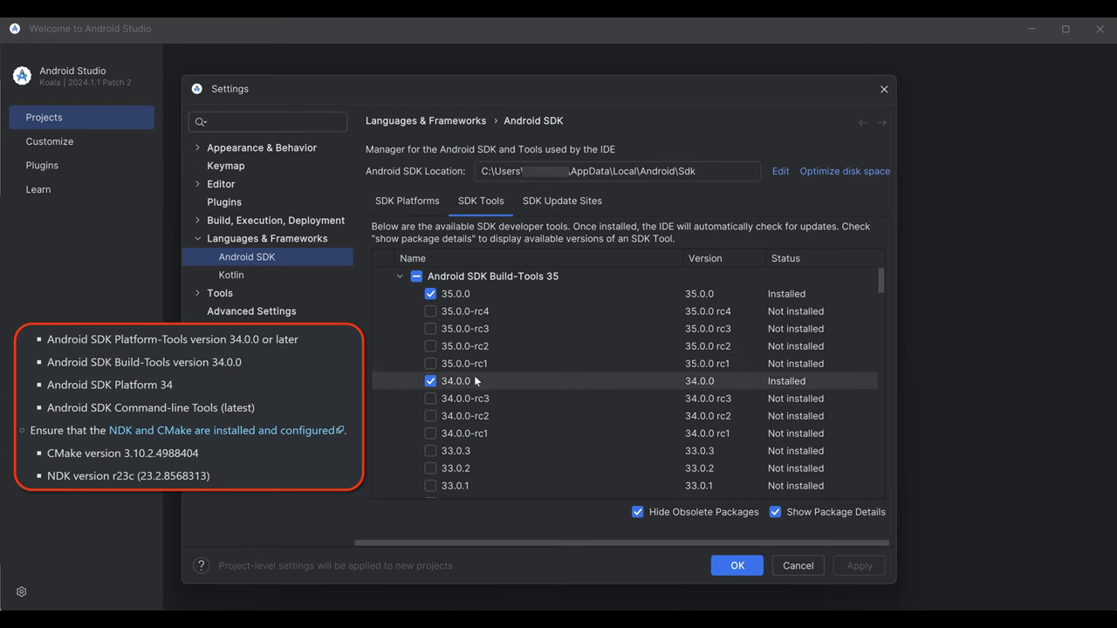
Step: Collapse the API 35 and preview groups to confirm SDK Platform 34 (Android 14.0) is installed
left_click(418, 207)
left_click(407, 292)
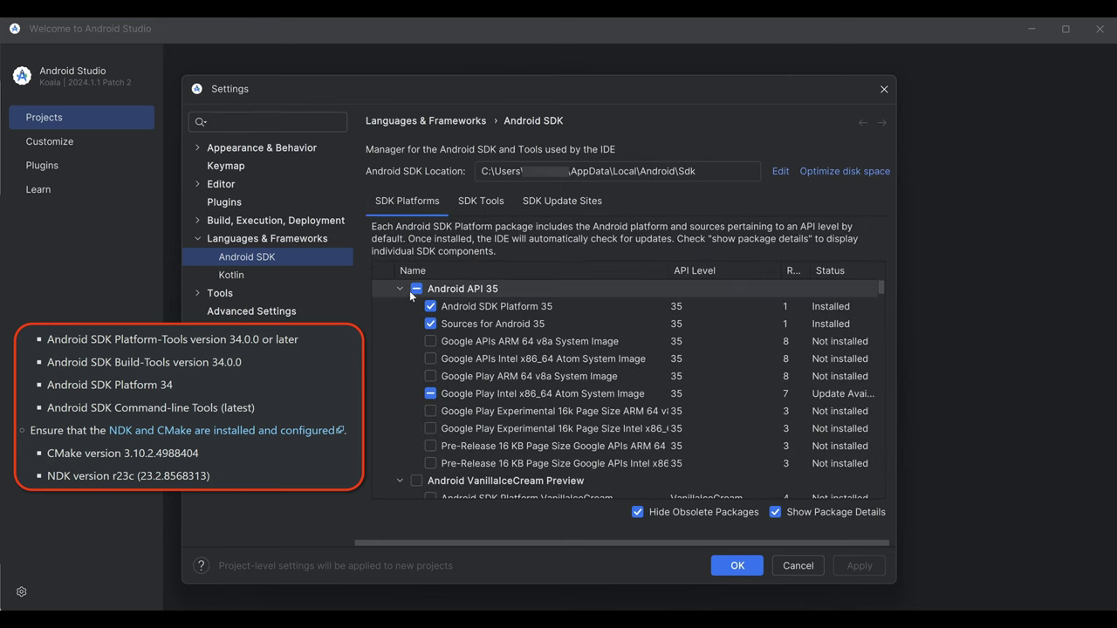
left_click(402, 289)
left_click(399, 307)
left_click(400, 324)
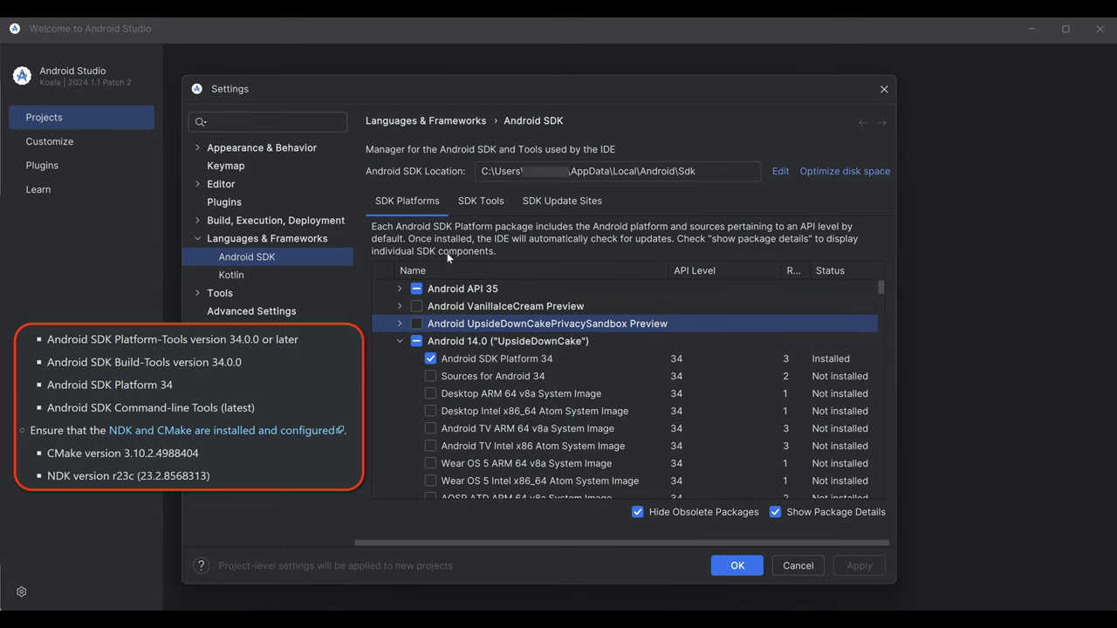
left_click(481, 201)
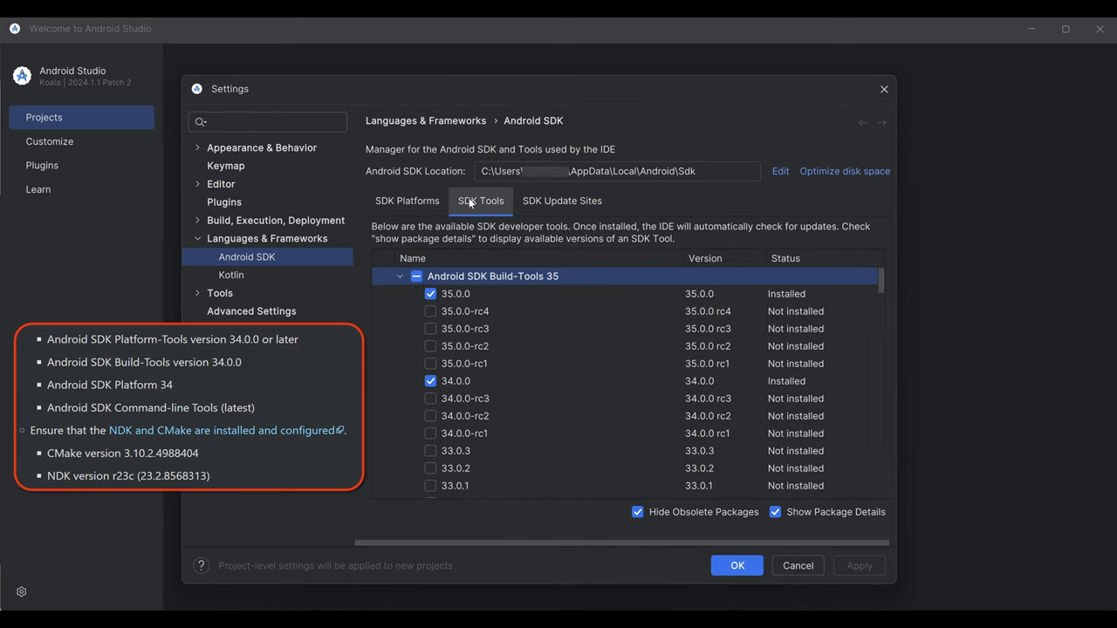
Step: Expand and collapse the Build-Tools, NDK, Command-line Tools and CMake groups to check versions
left_click(401, 277)
left_click(400, 294)
left_click(401, 294)
left_click(400, 312)
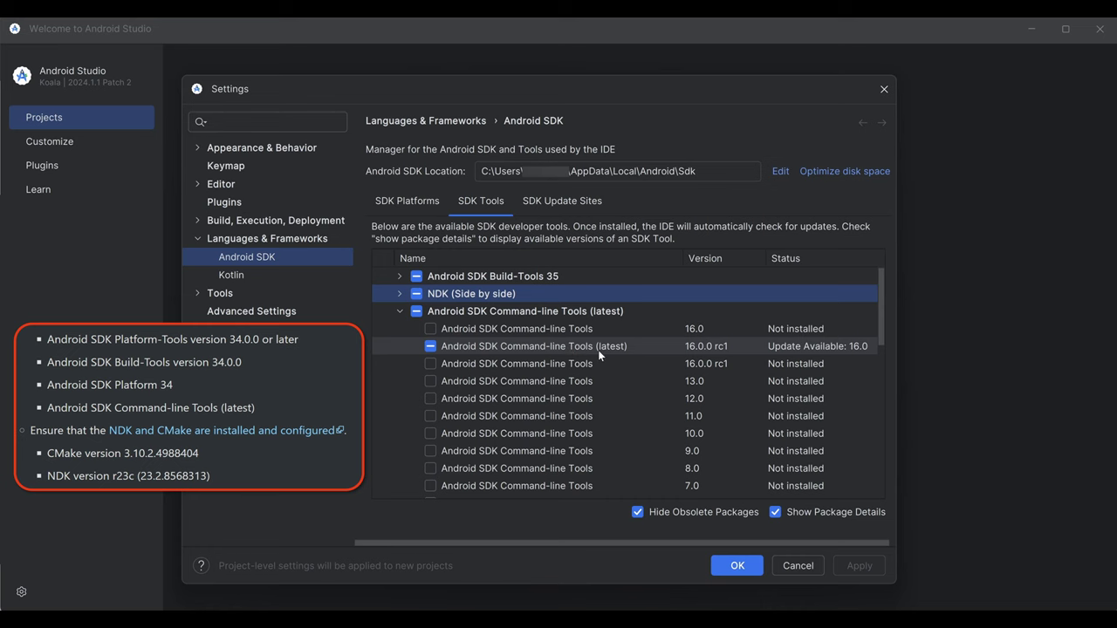
left_click(399, 311)
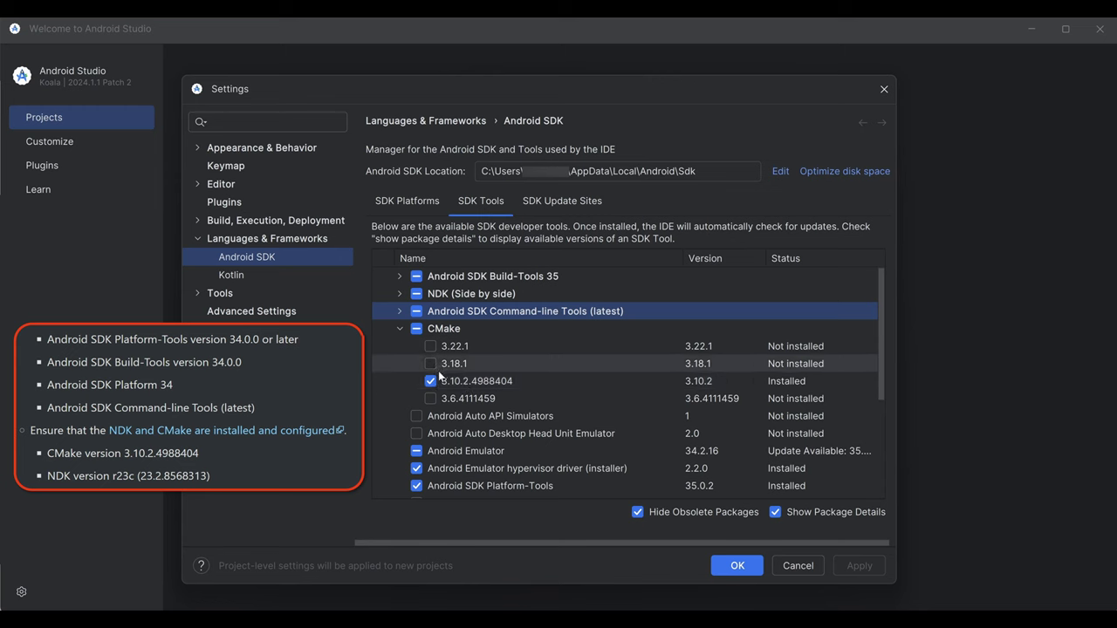
left_click(400, 328)
Step: Confirm NDK 23.2.8568313 is installed and close the SDK settings with OK
left_click(399, 301)
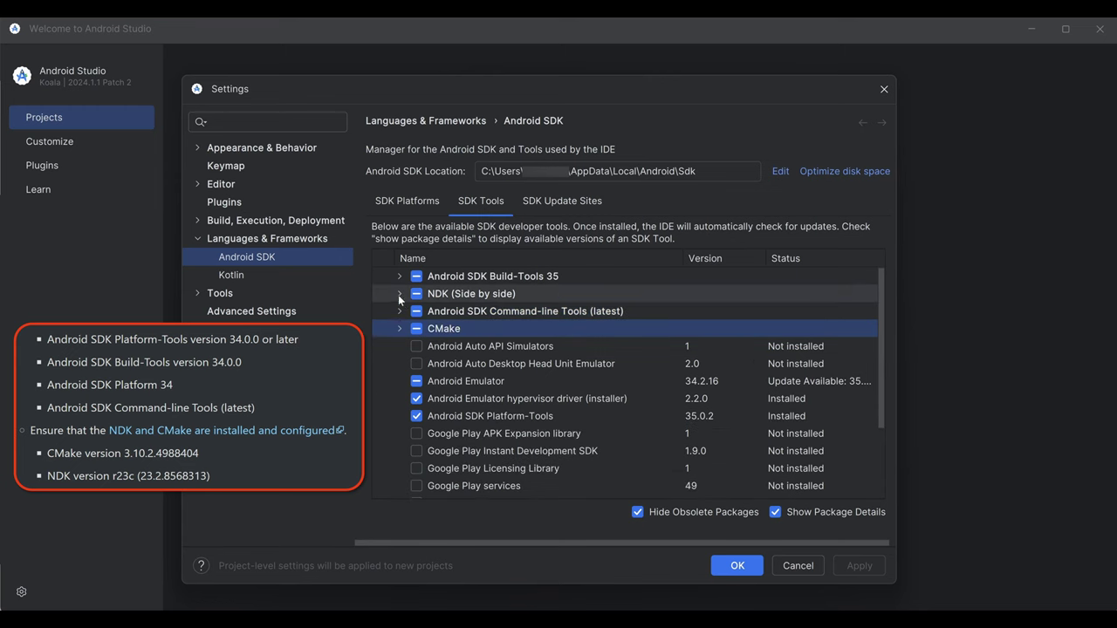
left_click(398, 295)
scroll(452, 323, "down", 4)
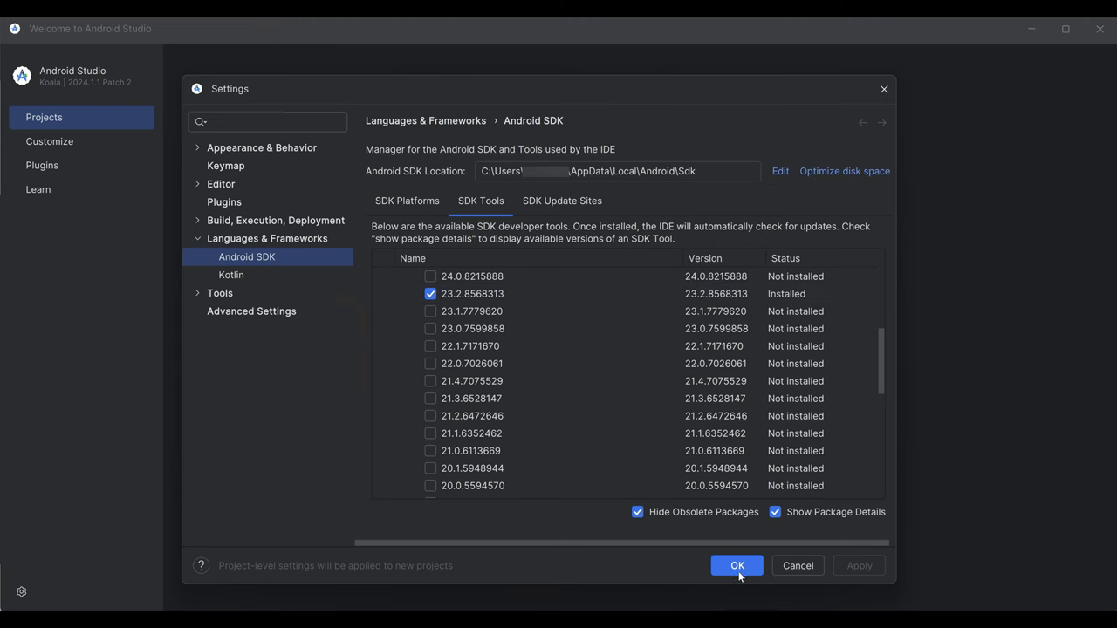
left_click(739, 574)
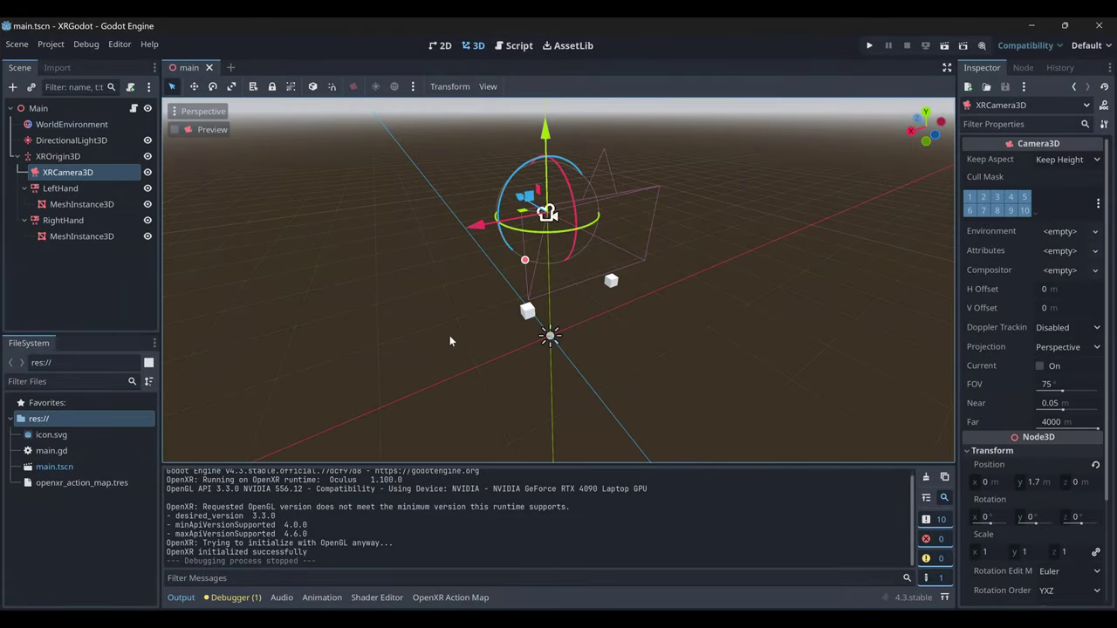
left_click(120, 44)
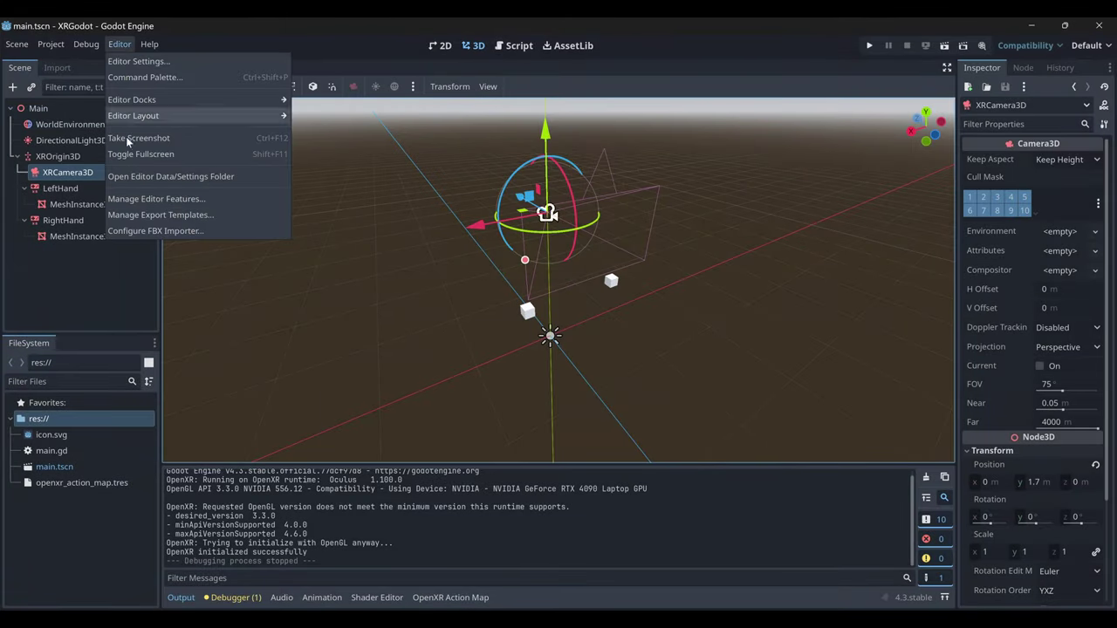
left_click(143, 218)
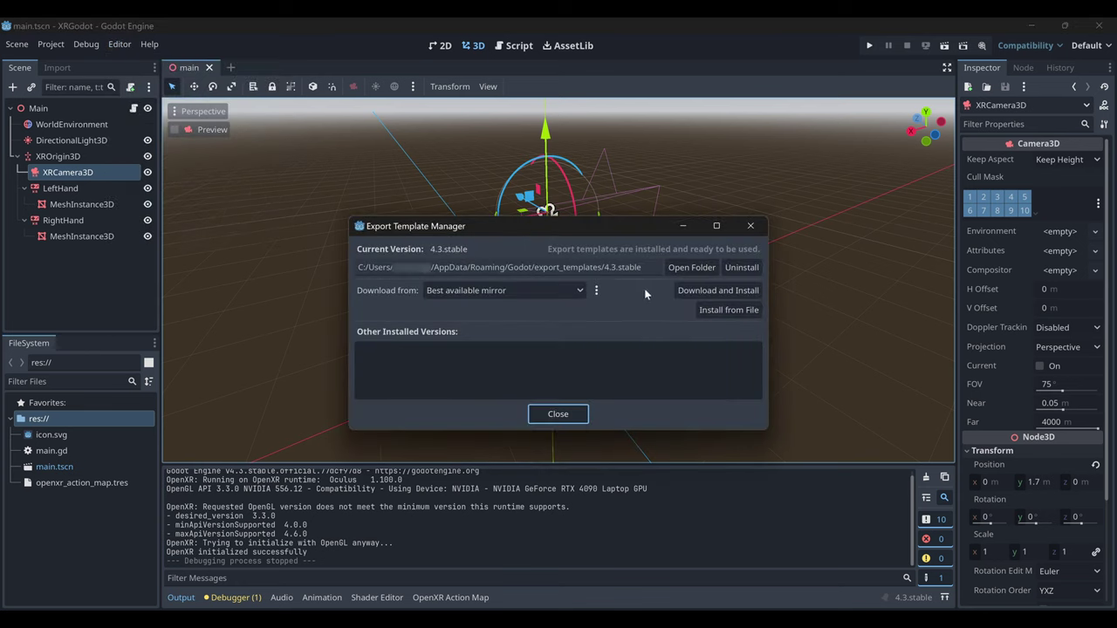
left_click(696, 297)
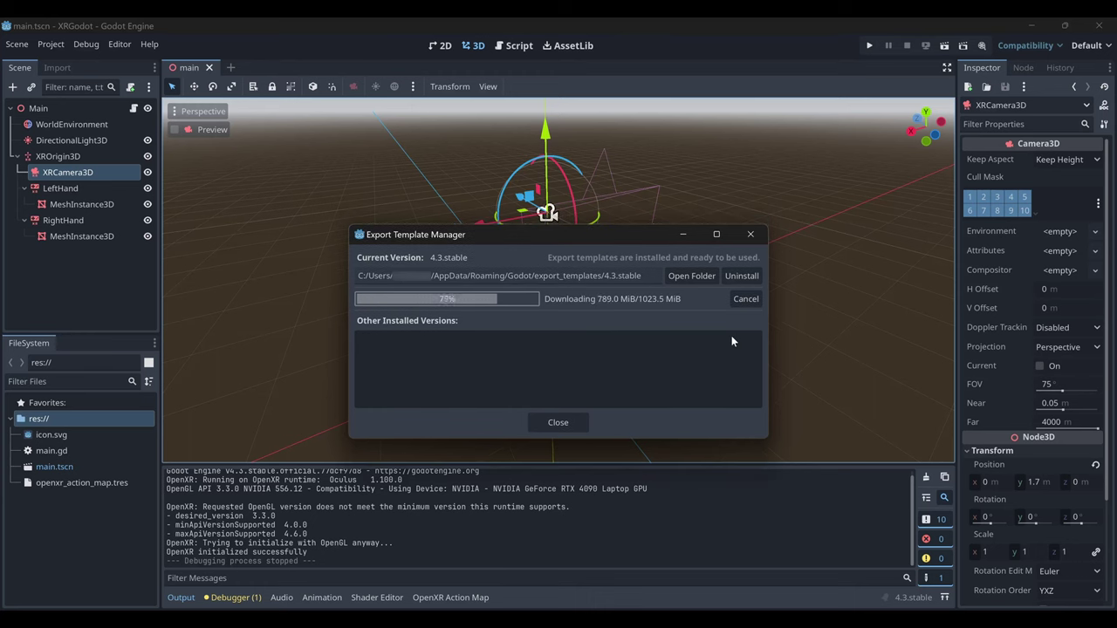
left_click(558, 423)
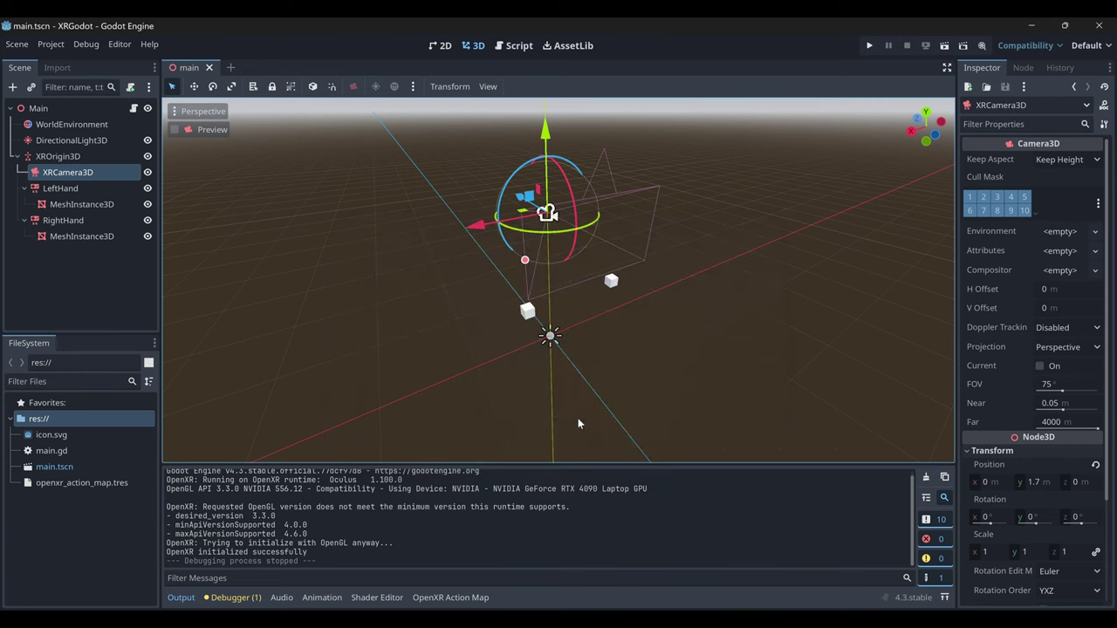
Step: In Editor Settings under Export > Android, set Java SDK Path to C:/Program Files/Java/jdk-17
left_click(119, 44)
left_click(133, 61)
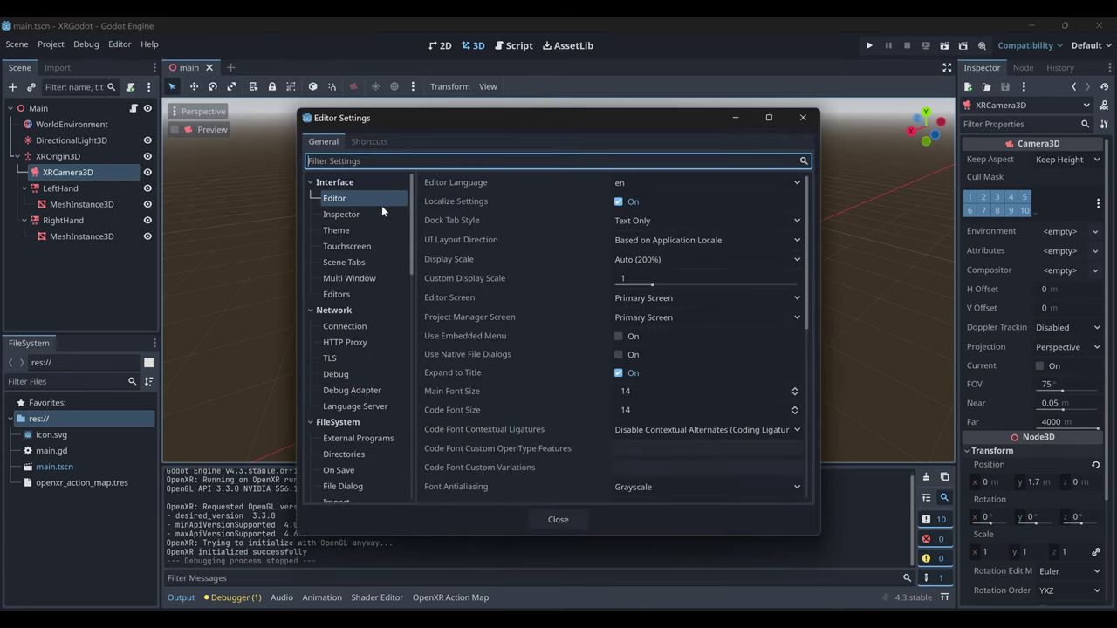
scroll(350, 226, "down", 4)
scroll(351, 225, "down", 4)
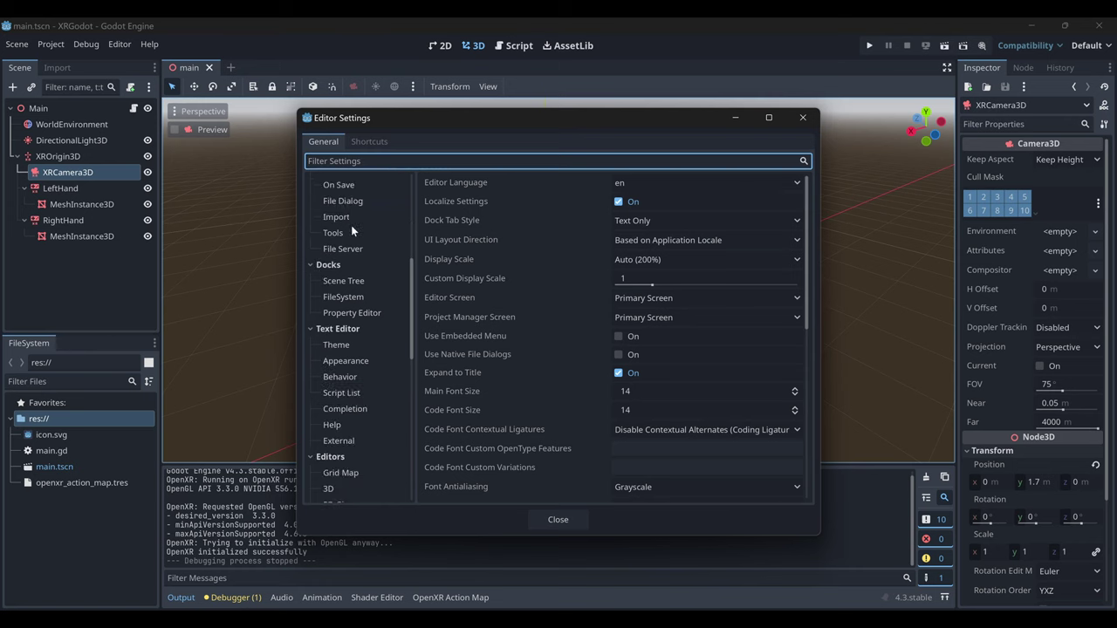
scroll(351, 225, "down", 4)
scroll(351, 226, "down", 4)
scroll(351, 225, "down", 2)
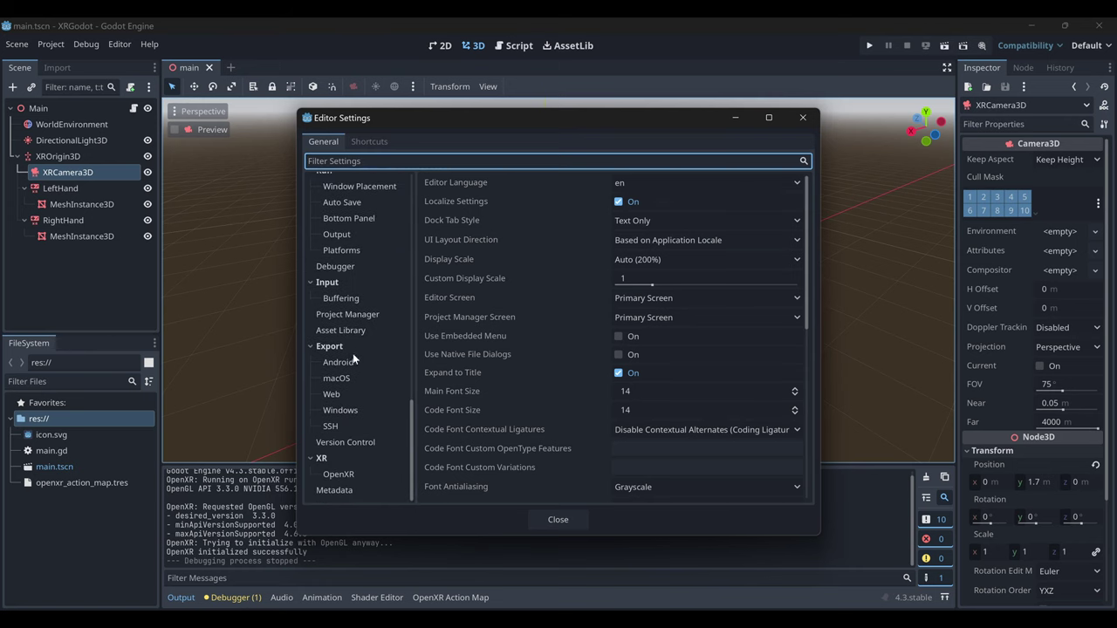
left_click(344, 362)
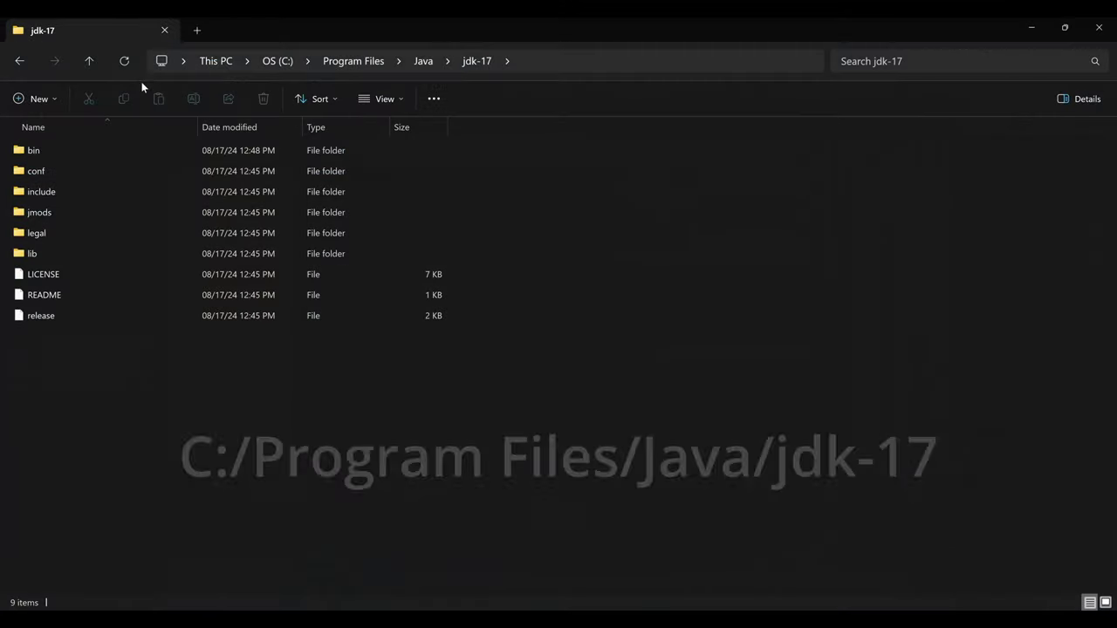
left_click(530, 62)
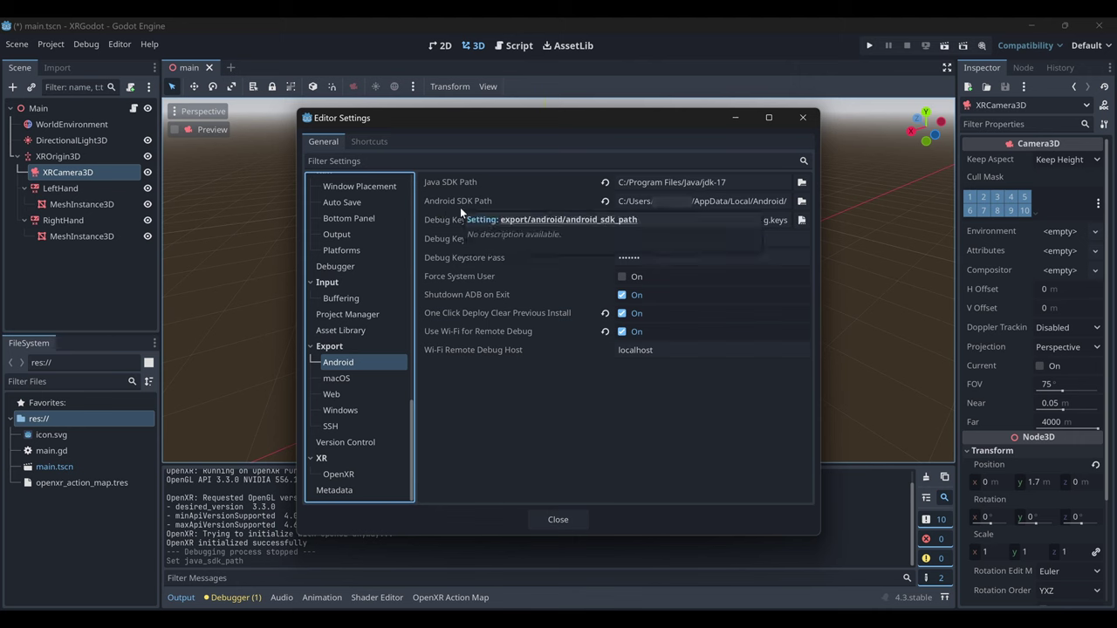
Step: Bring Android Studio's welcome window forward and open its SDK Manager settings
mouse_move(570, 622)
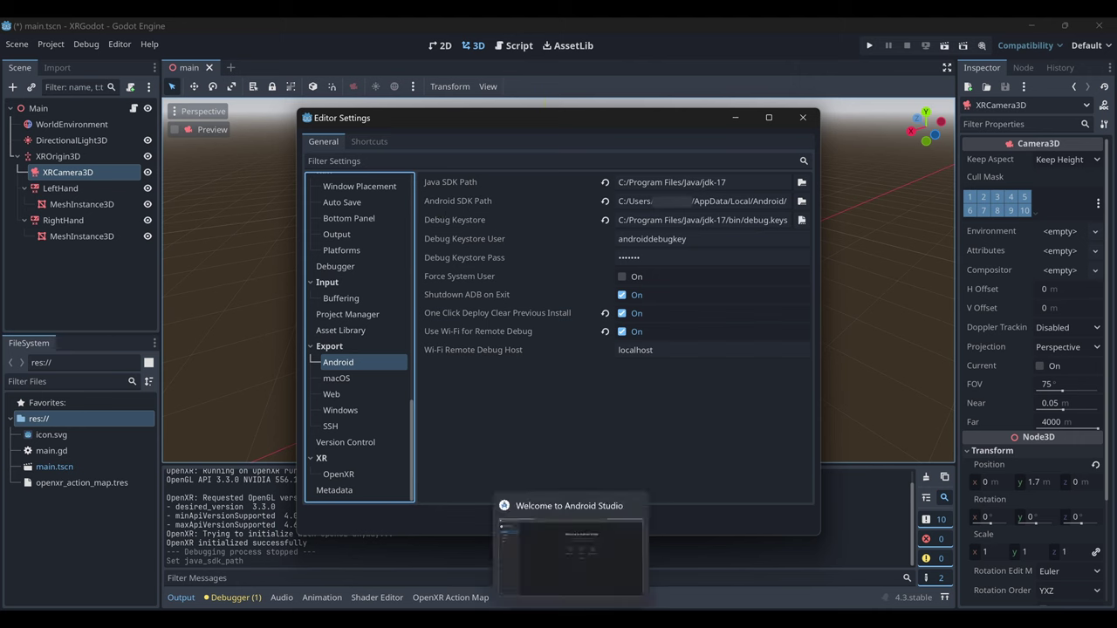
left_click(569, 554)
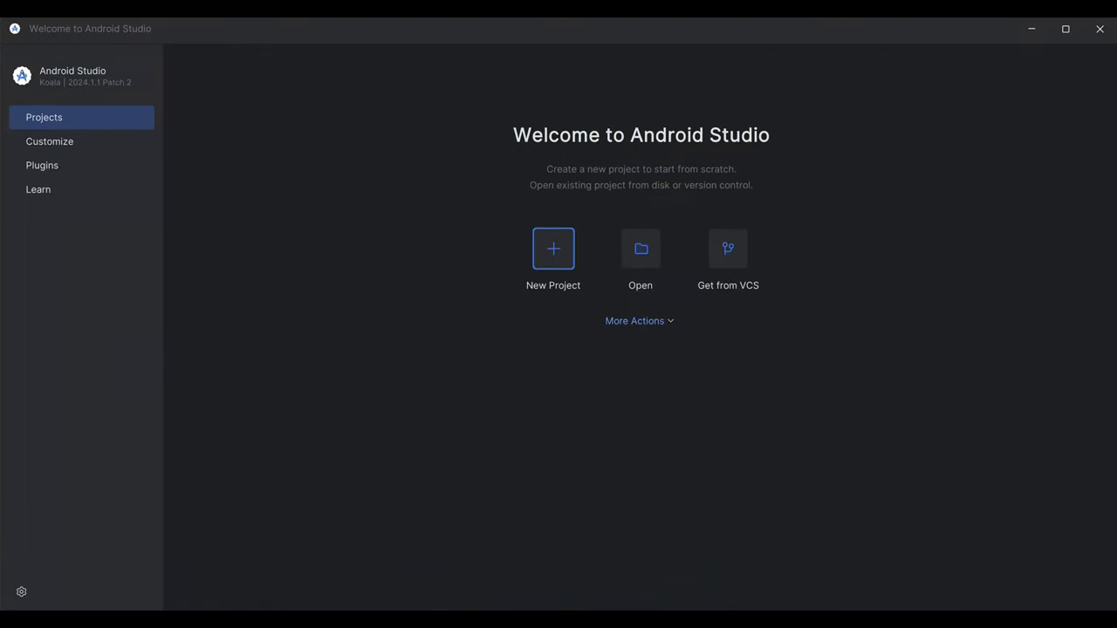
left_click(656, 325)
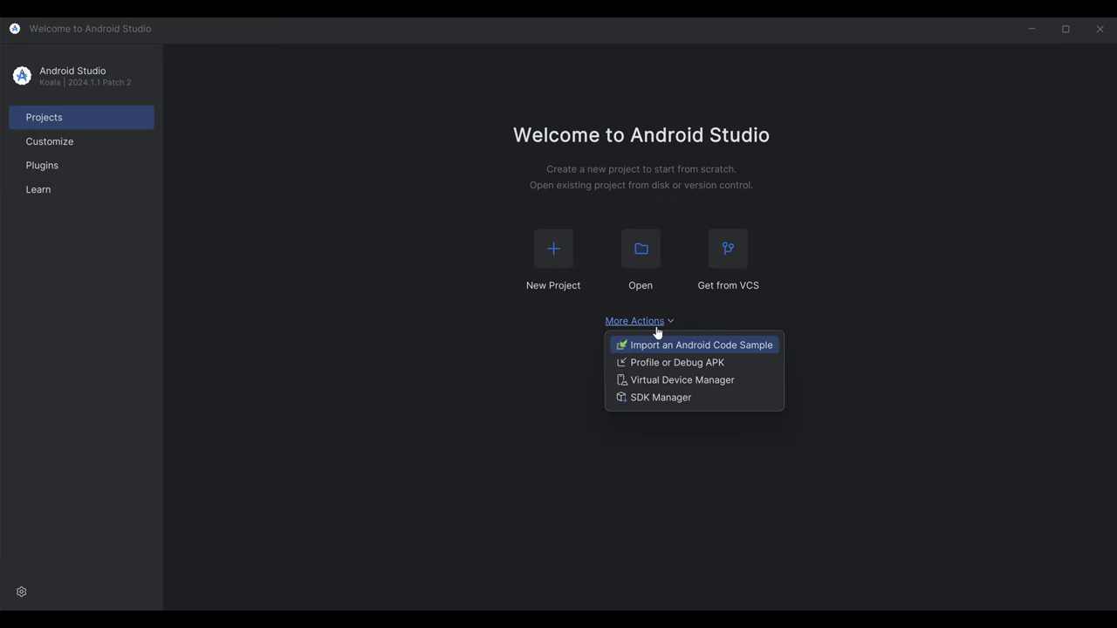
left_click(660, 397)
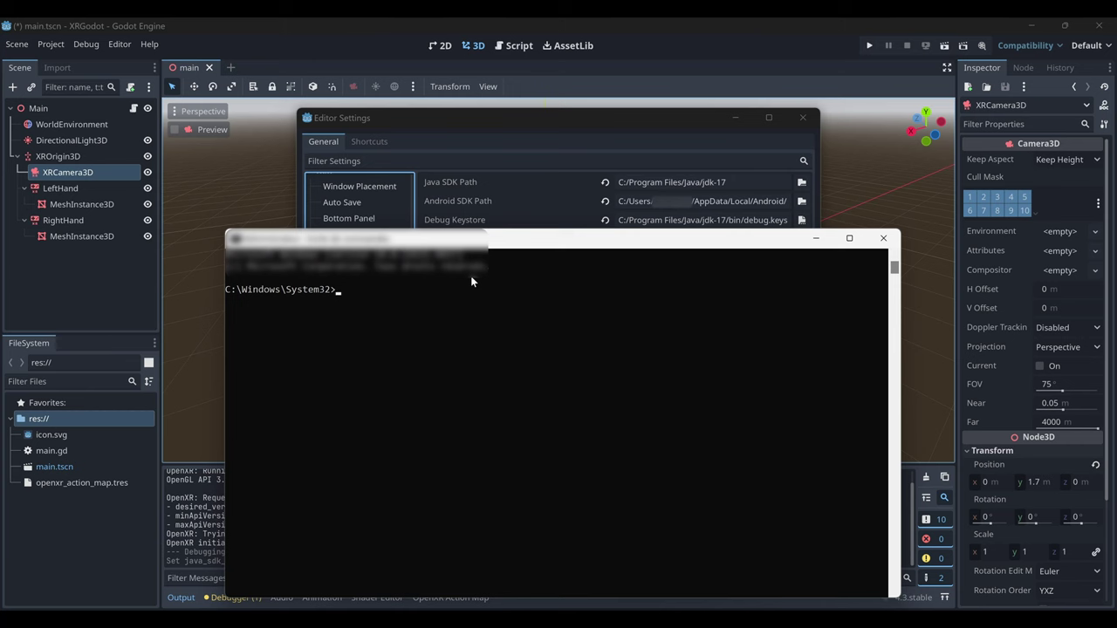
Step: Copy the Java SDK path and cd into C:/Program Files/Java/jdk-17/bin in Command Prompt
type("cd")
left_click(758, 179)
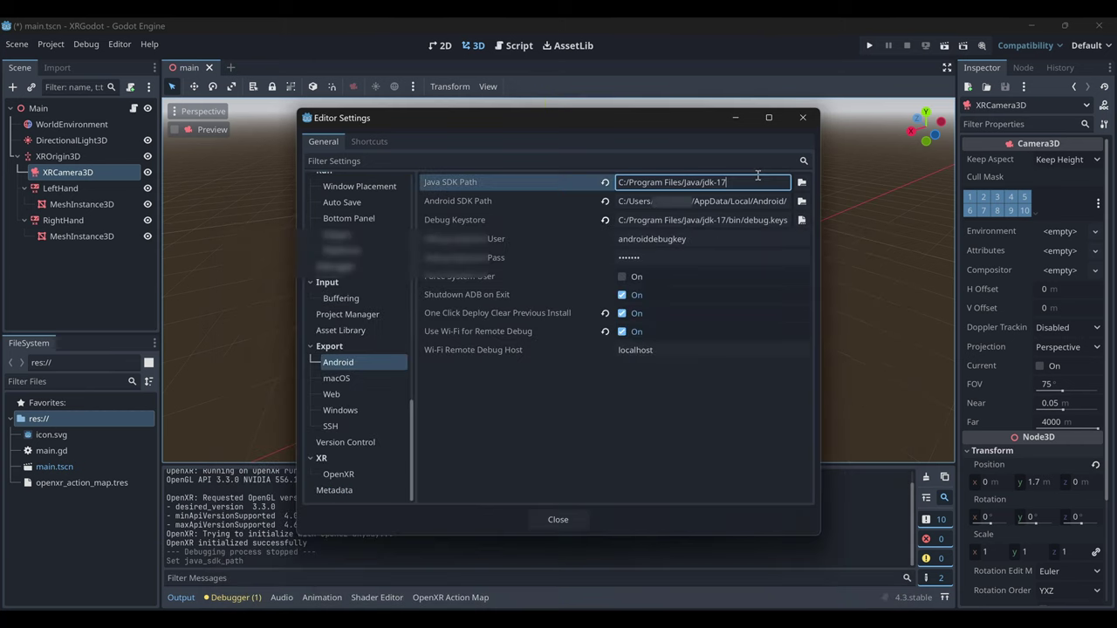
left_click_drag(759, 179, 611, 182)
key("ctrl+c")
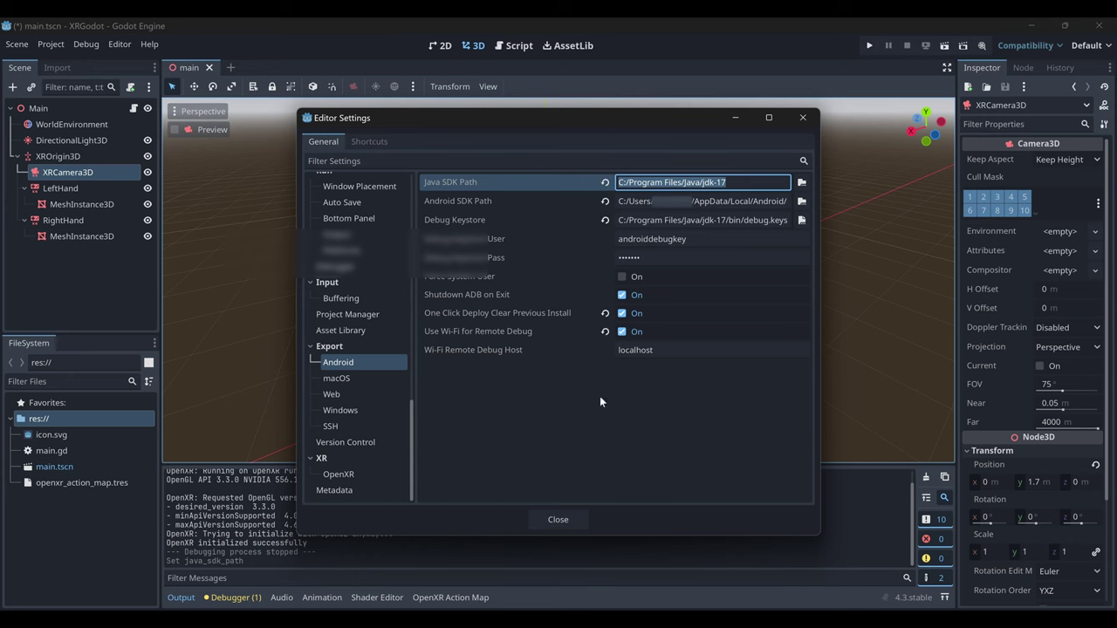
left_click(610, 608)
type("cd")
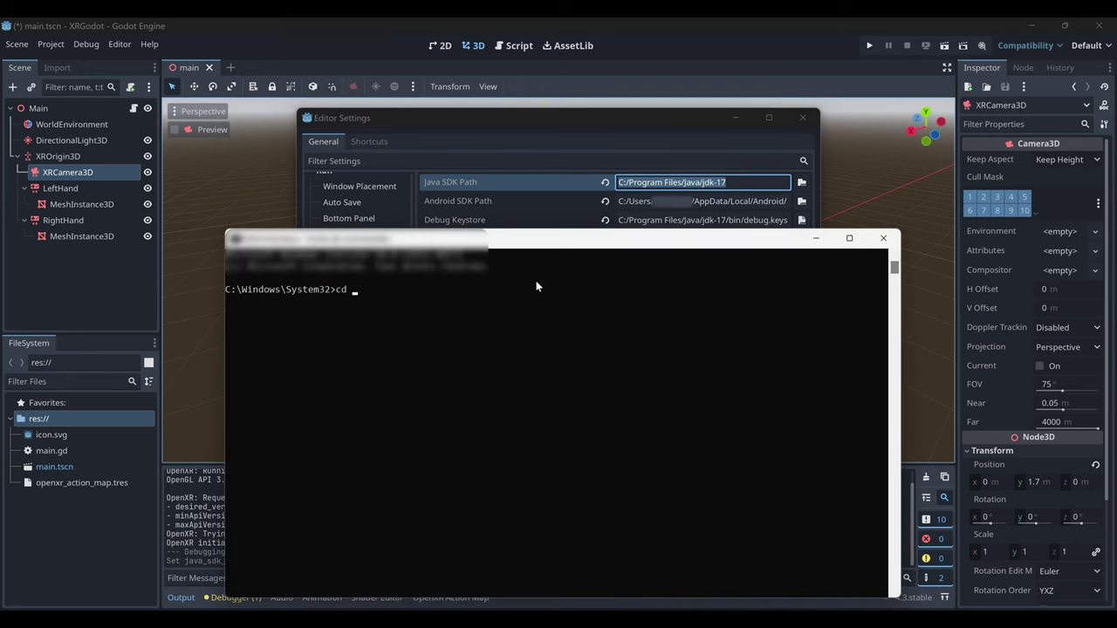
key("ctrl+v")
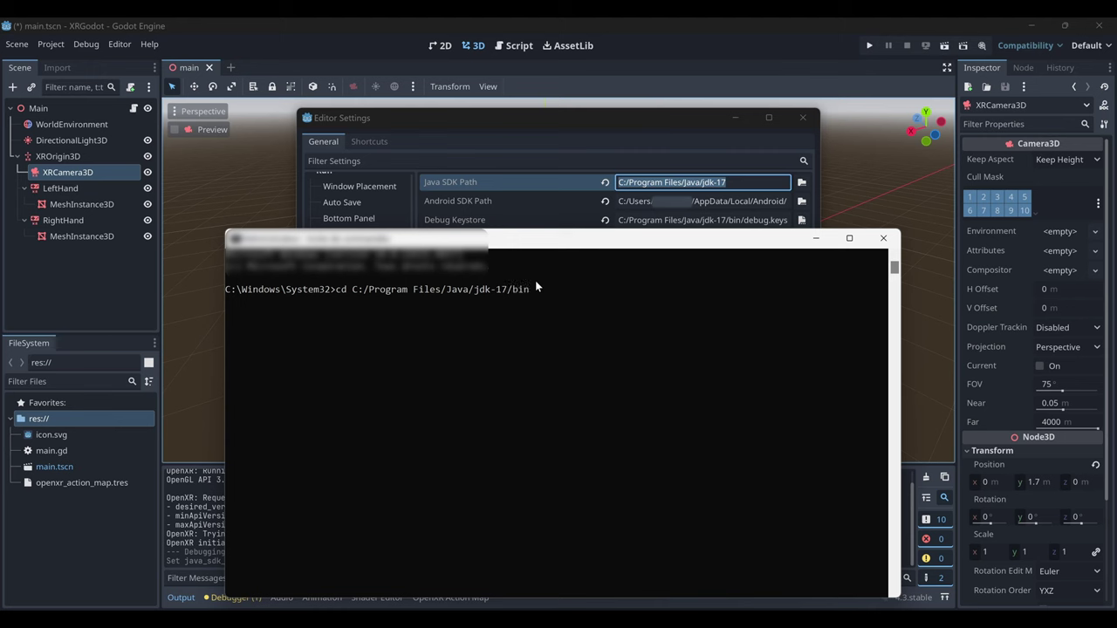
key("Return")
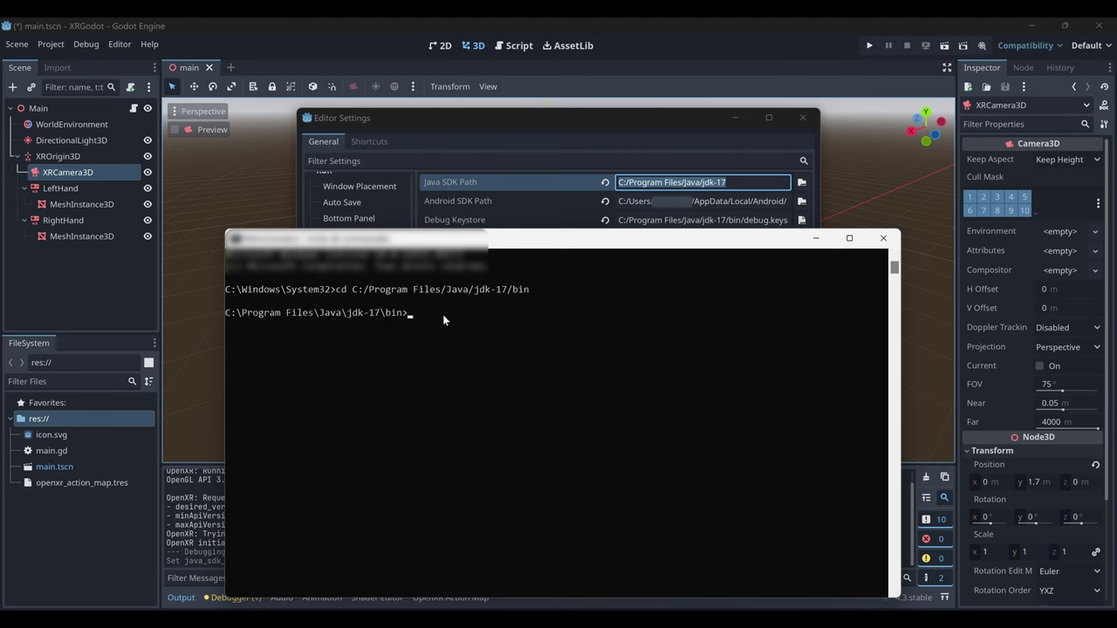
Step: Run keytool -genkey for debug.keystore with alias androiddebugkey; it reports the alias already exists
type("keytool -genkey -v -keystore debug.keystore -storepass android -alias androiddebugkey -keypass android -keyalg RSA -keysize 2048 -validity 10000 -dname \"C=US, O=Android, CN=Android Debug\"")
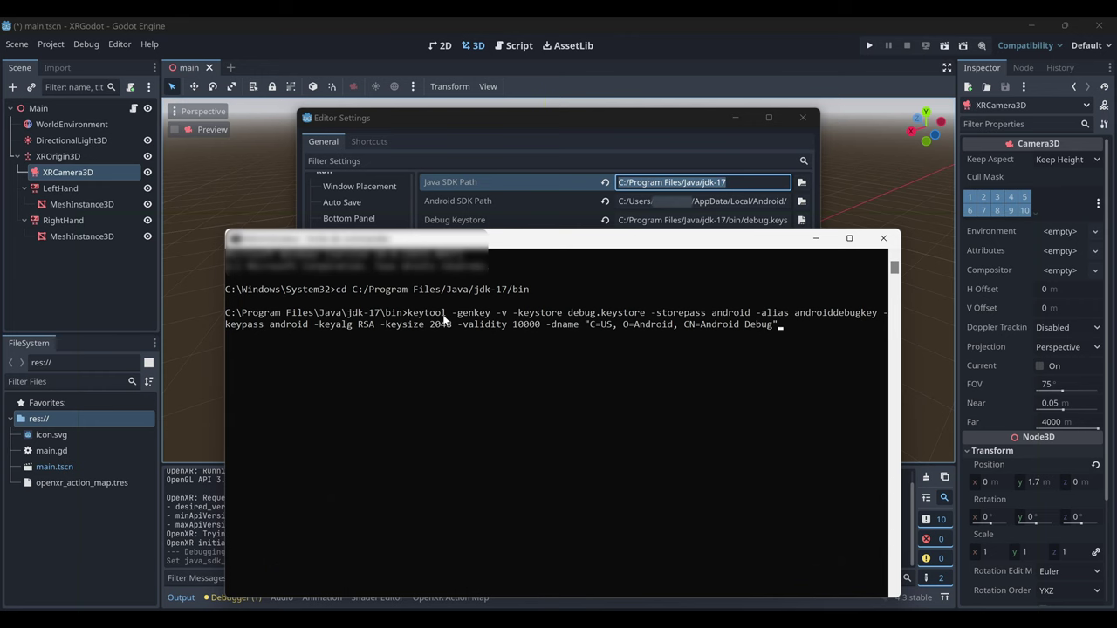
key("Return")
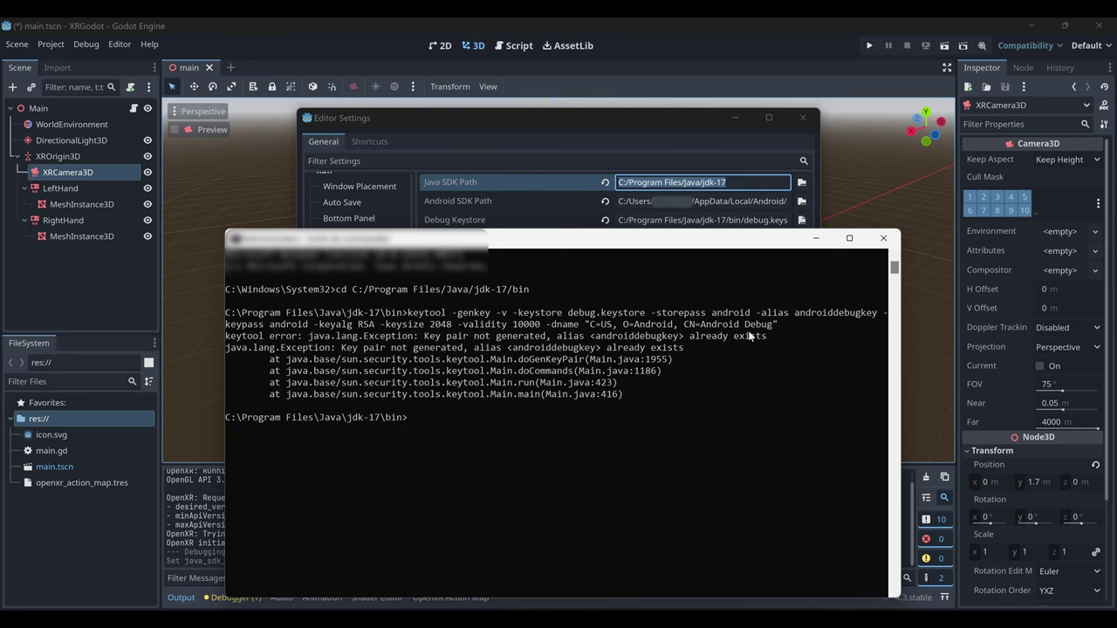
left_click_drag(684, 336, 766, 337)
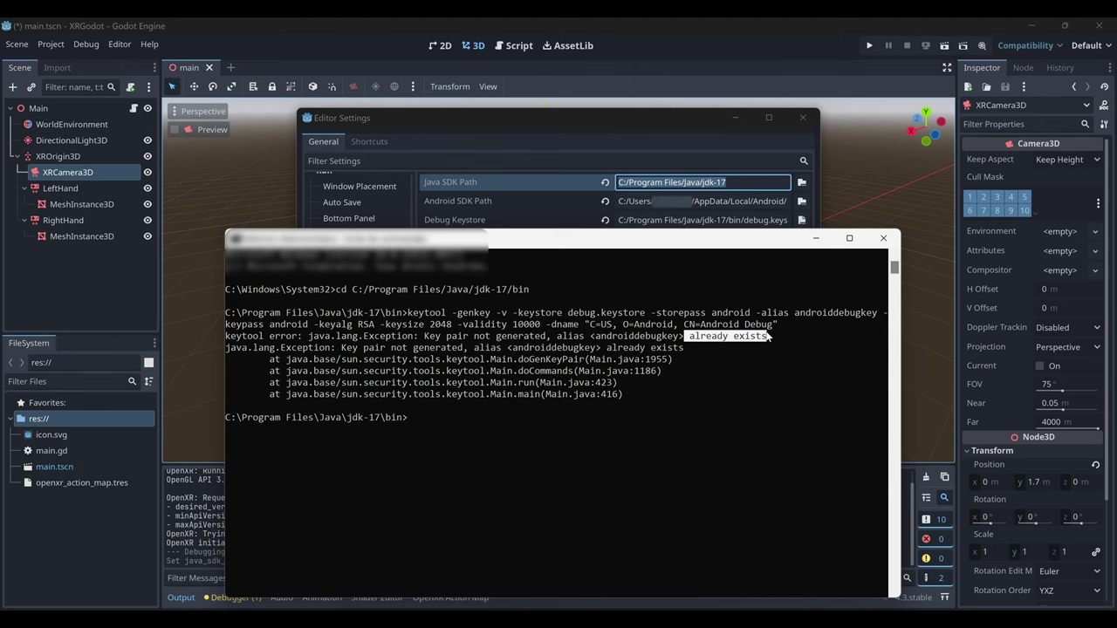
left_click(439, 228)
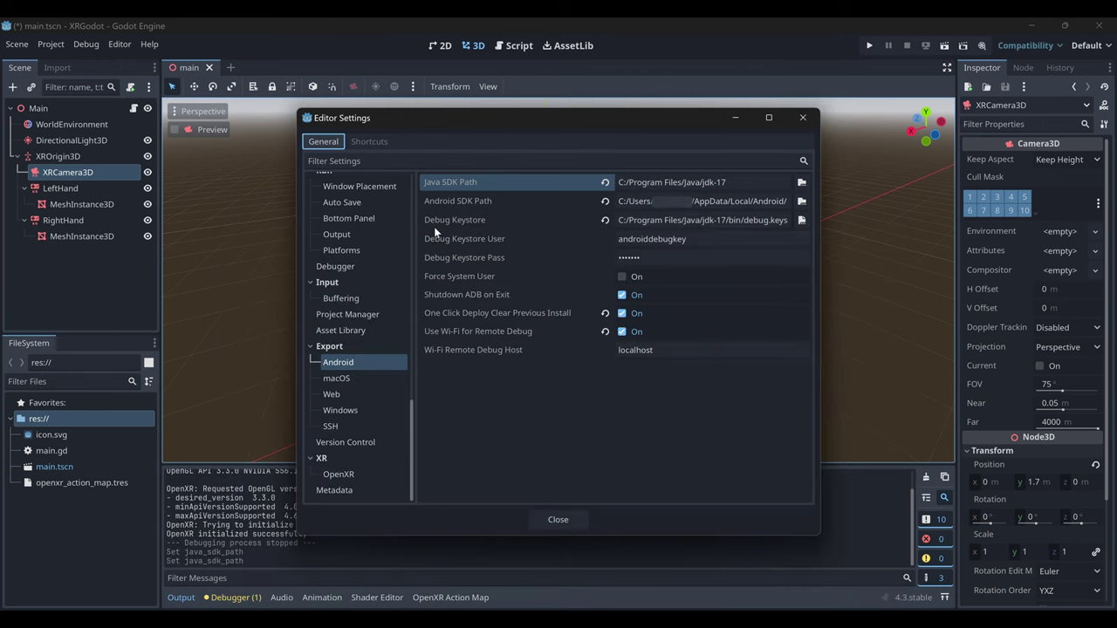
Step: Set Debug Keystore to jdk-17/bin/debug.keystore, check its password, and close Editor Settings
left_click(801, 221)
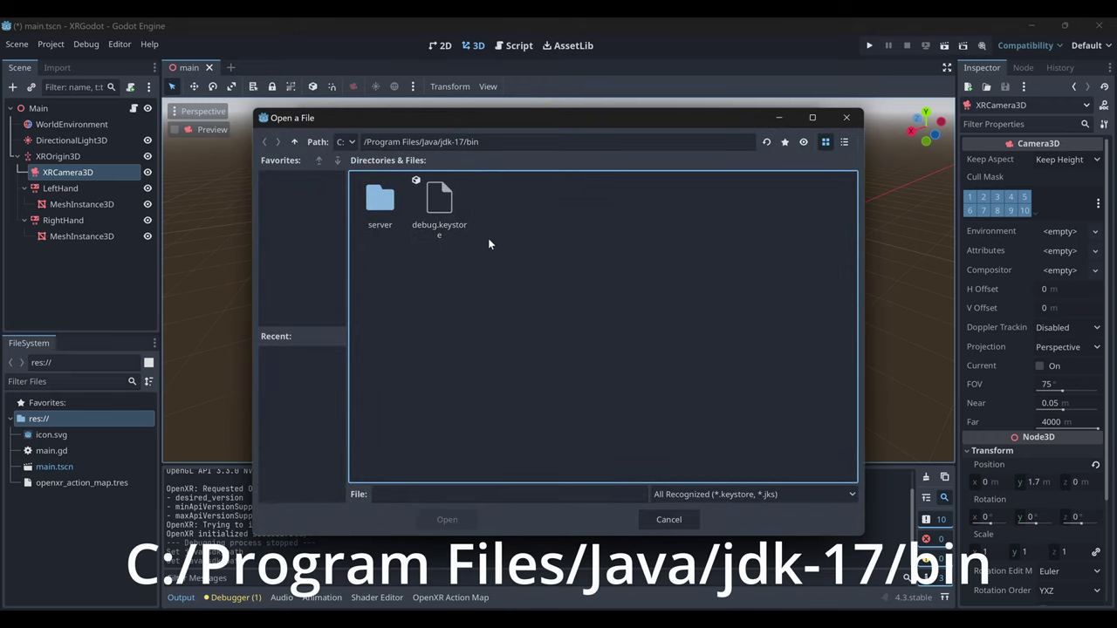
left_click(459, 225)
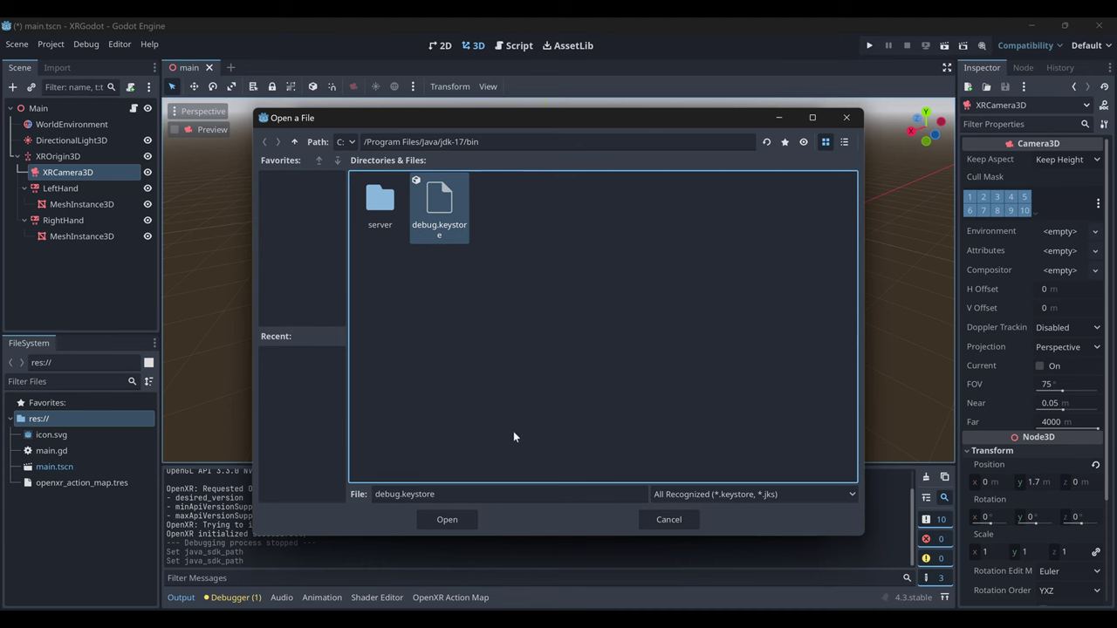
left_click(471, 520)
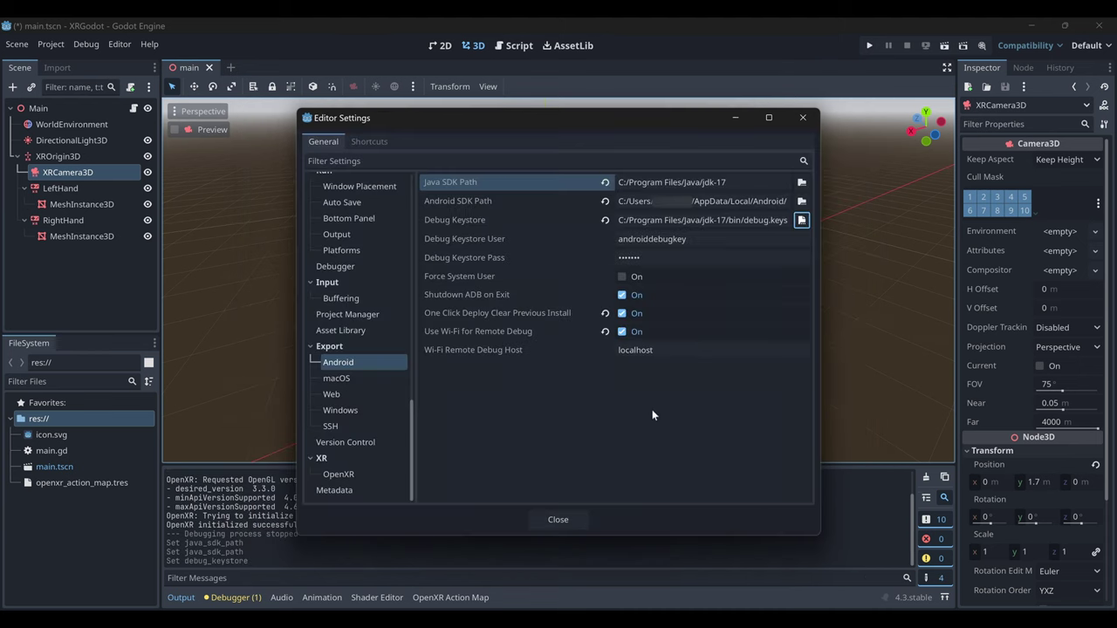
left_click(649, 258)
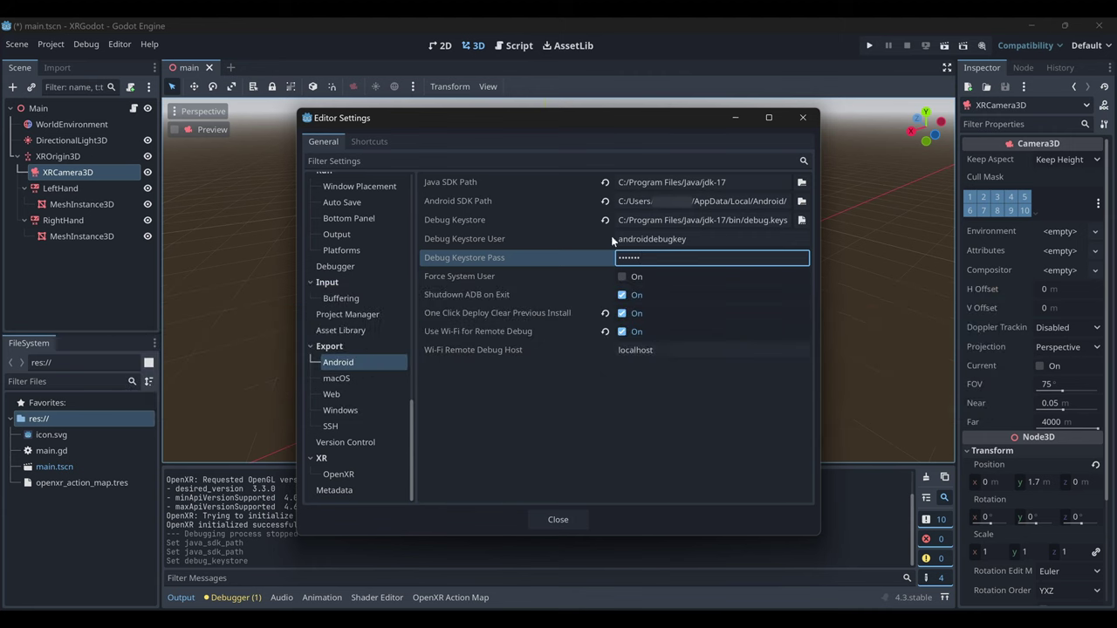
left_click(582, 520)
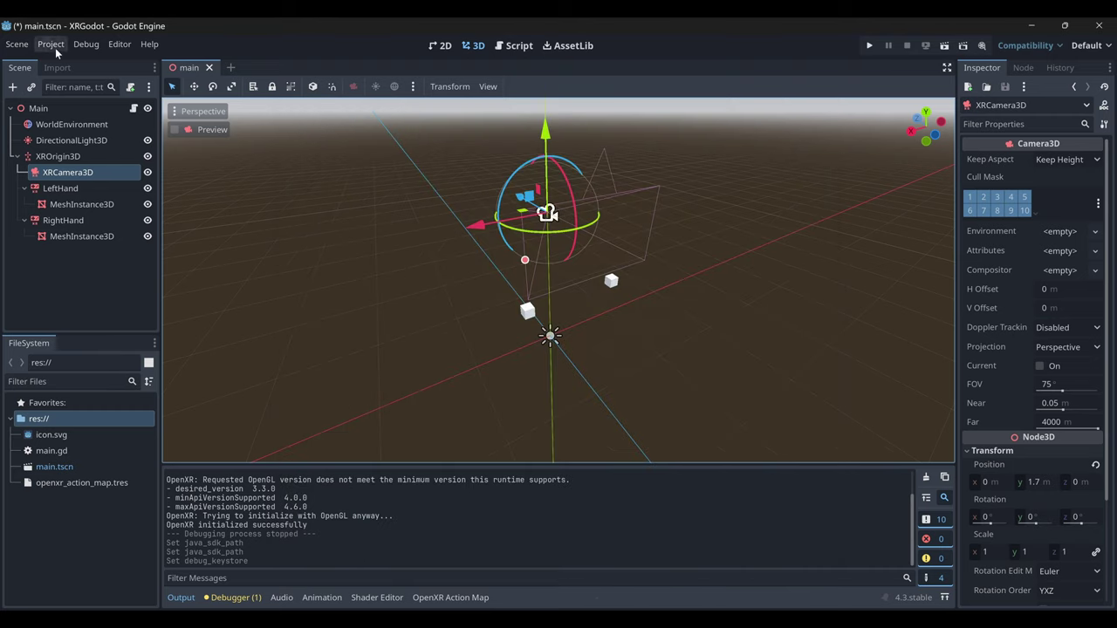
Step: Run Project > Install Android Build Template and confirm, adding an android folder under res://
left_click(55, 48)
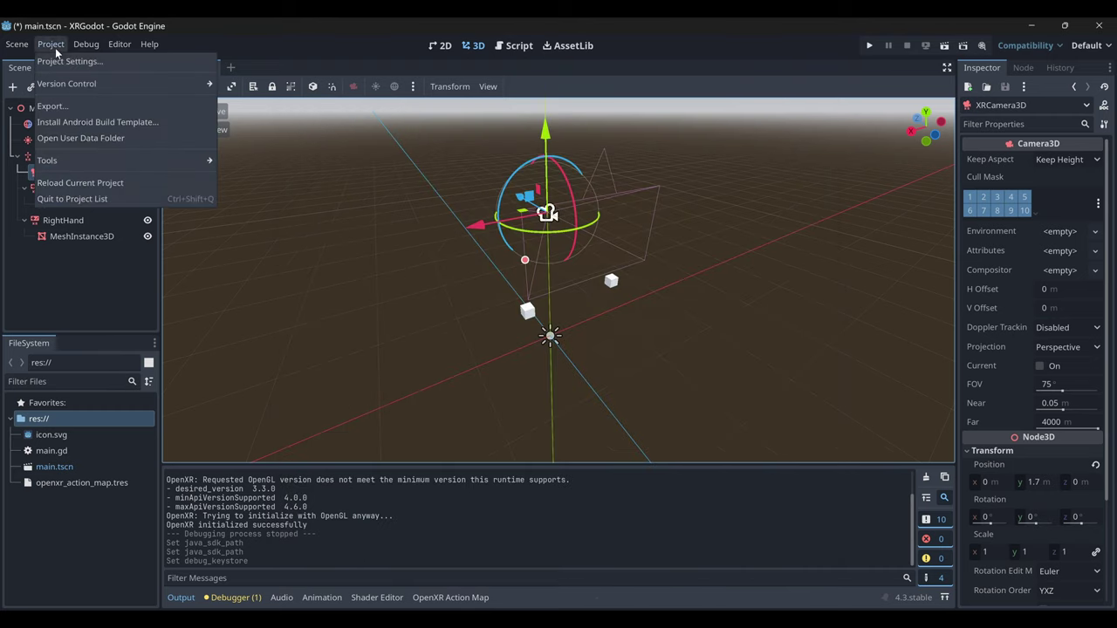
left_click(92, 123)
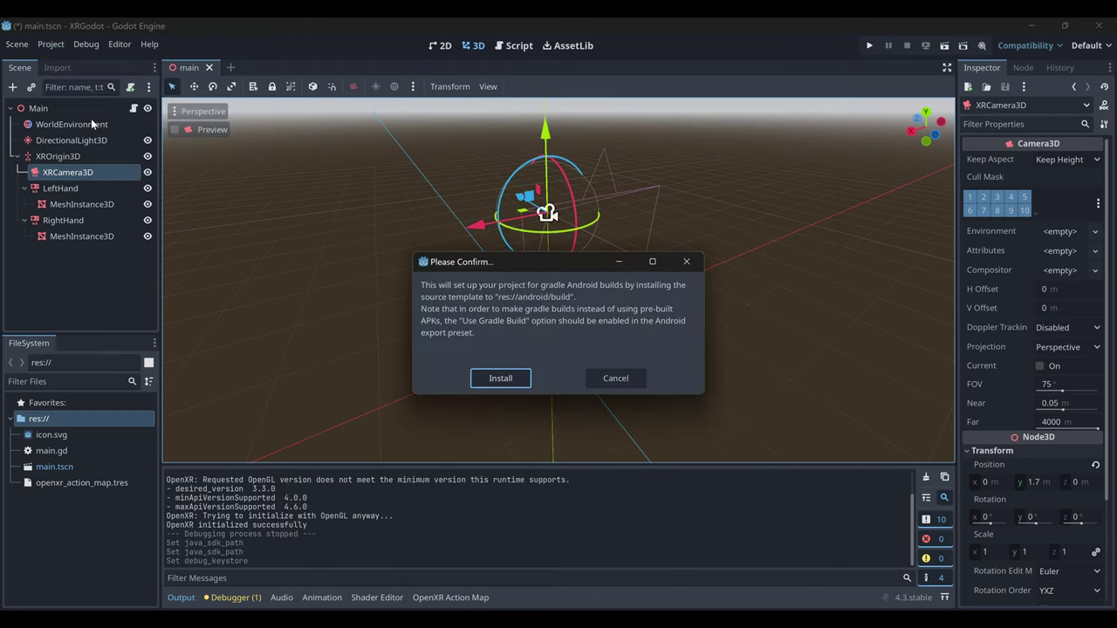
left_click(500, 384)
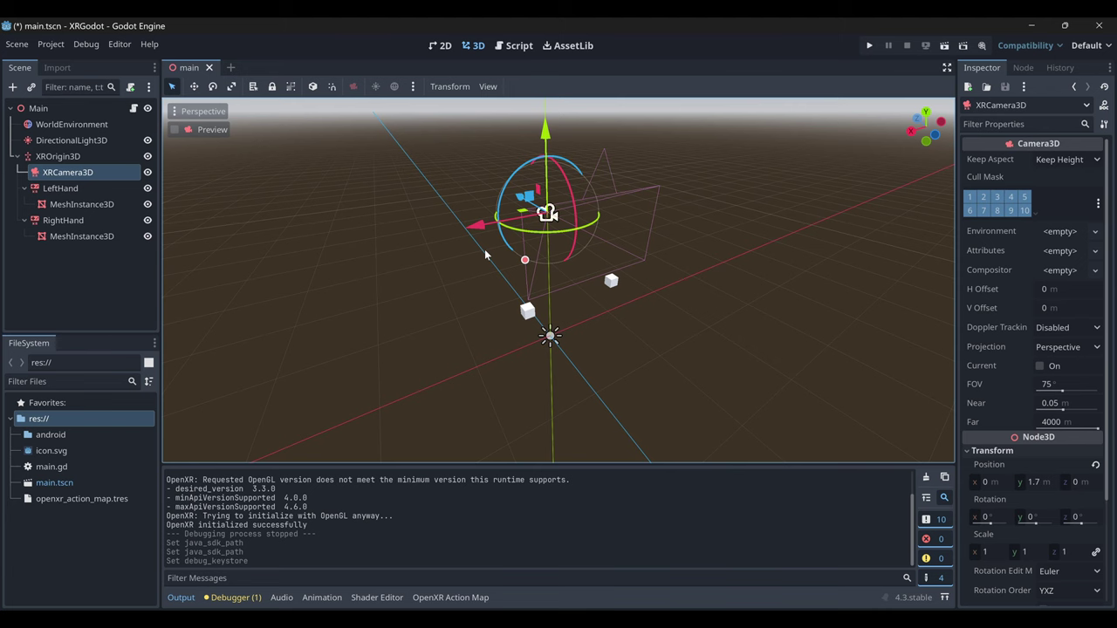
Step: Find and install the Godot OpenXR Vendors plugin for Godot 4.3 from the Asset Library
left_click(573, 48)
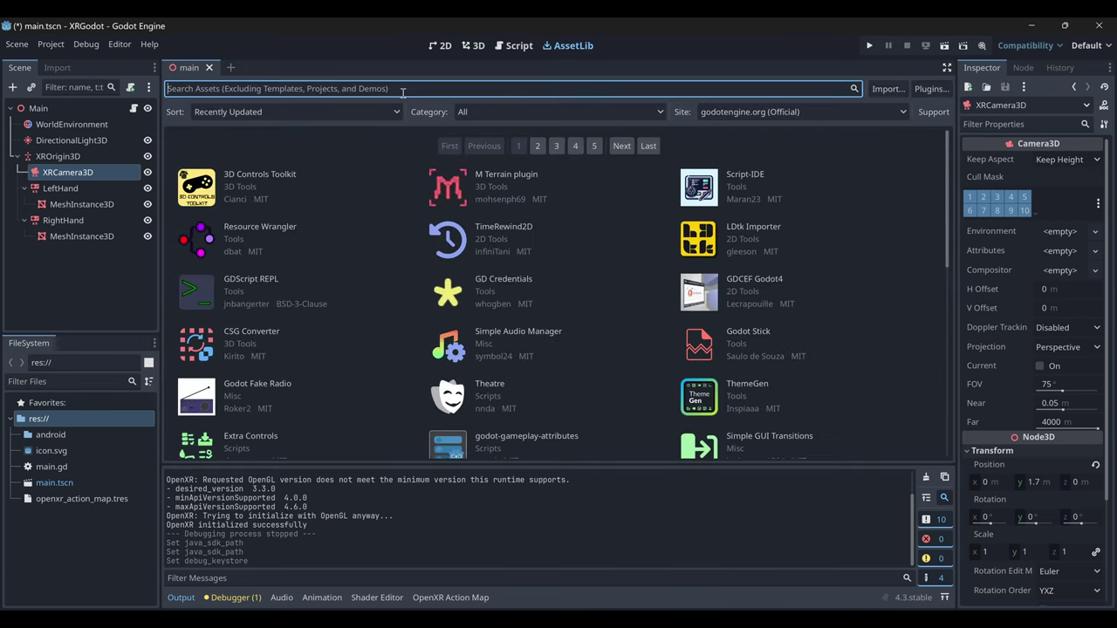
type("Godot Op")
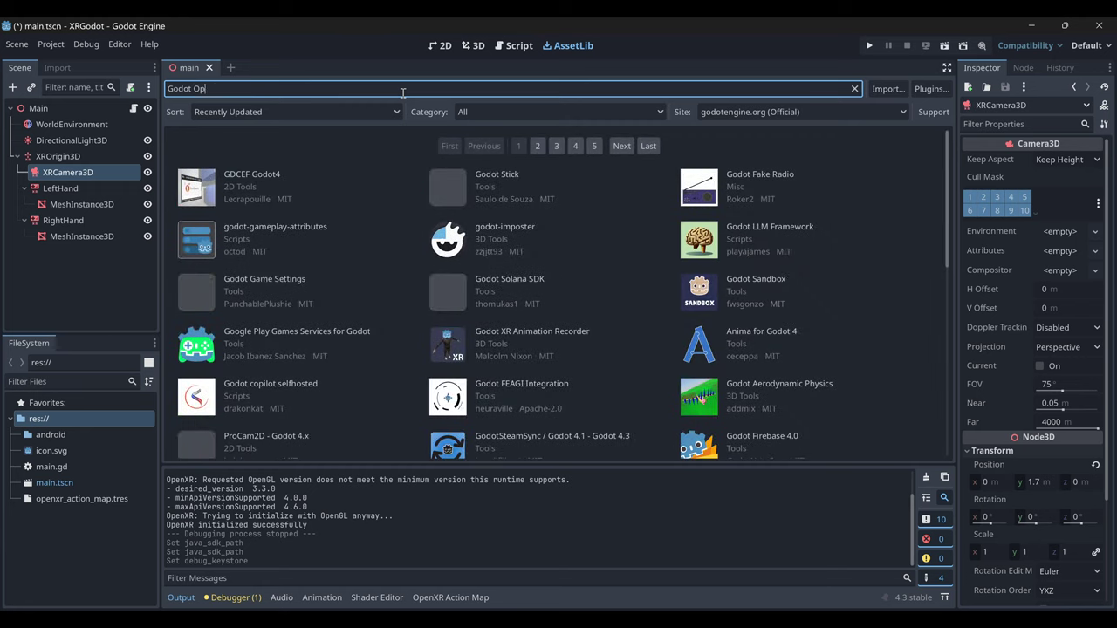
type("enXR Ve")
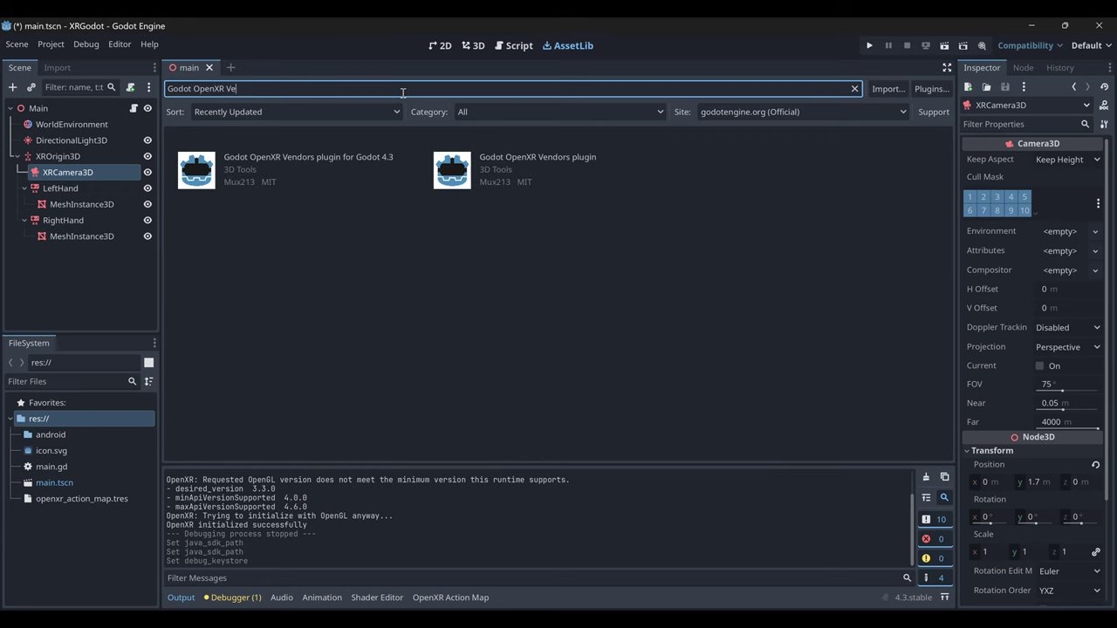
type("ndors")
left_click(322, 160)
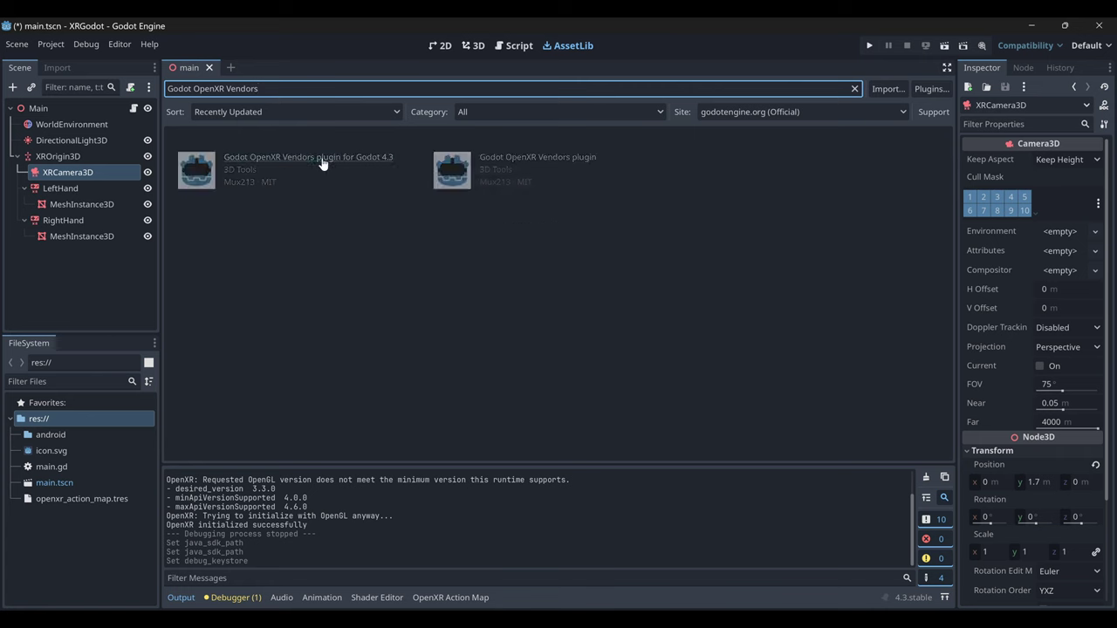
left_click(493, 464)
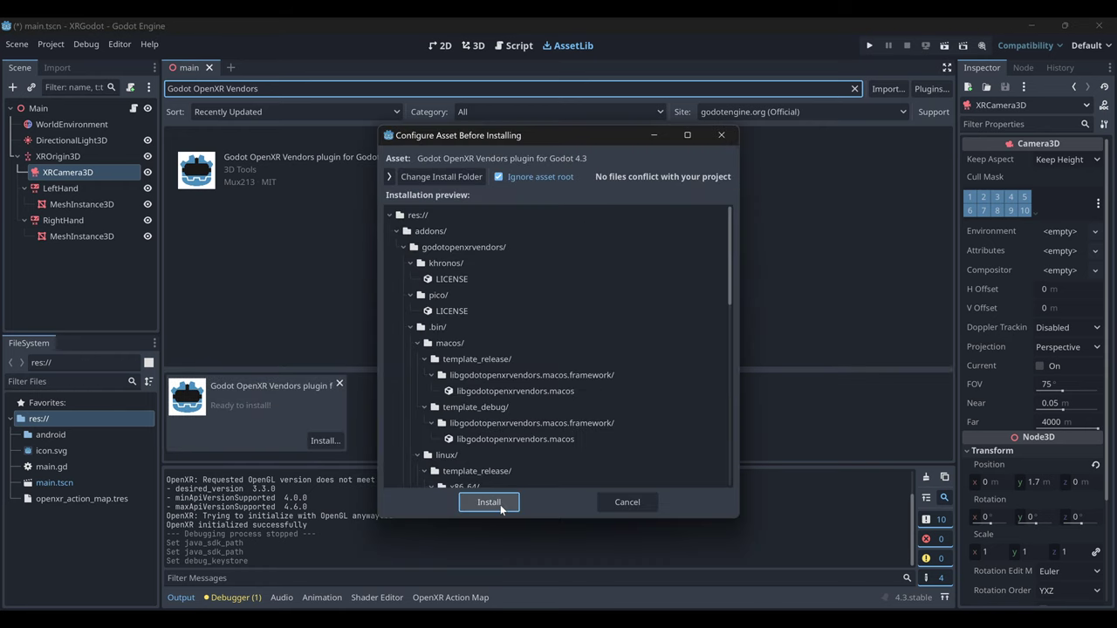
left_click(504, 502)
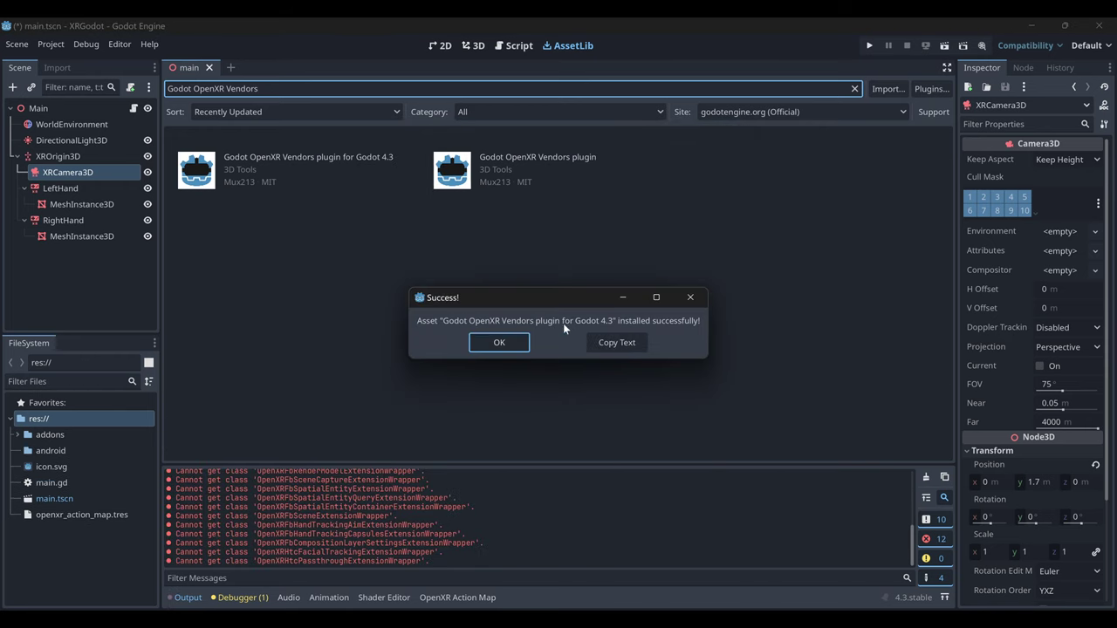
Step: Save the modified scene and restart the editor to load the plugin
left_click(515, 344)
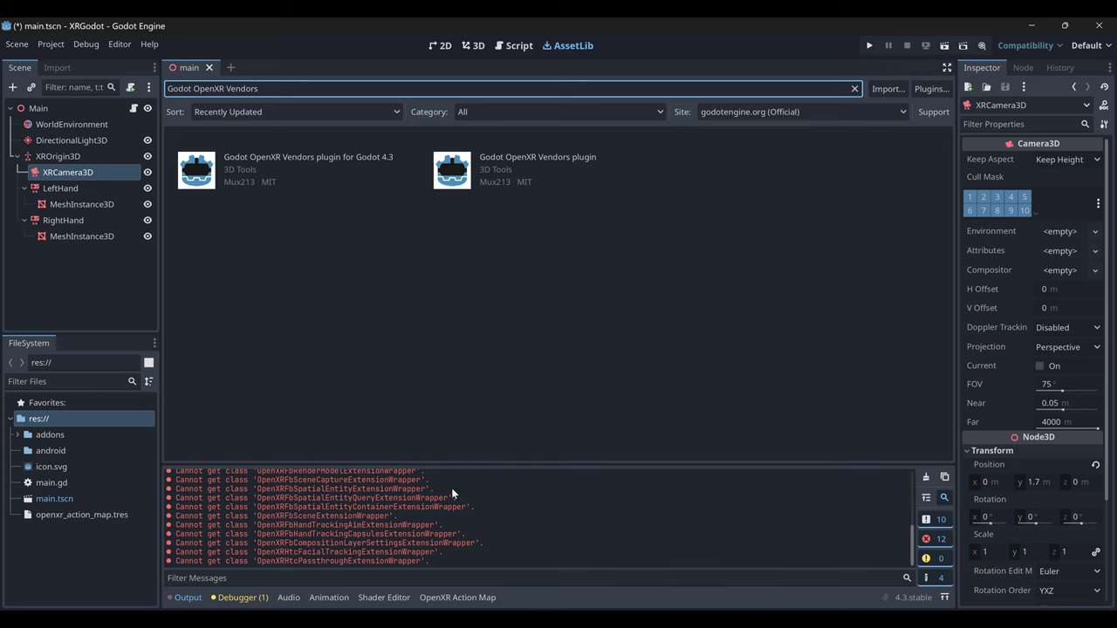
left_click(1099, 25)
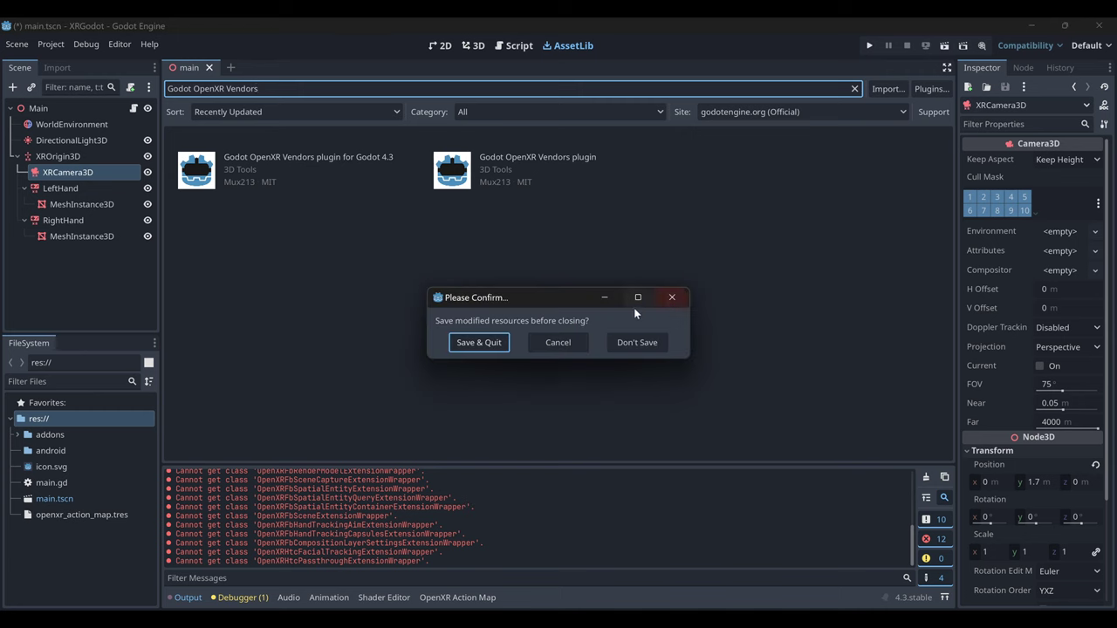
left_click(501, 346)
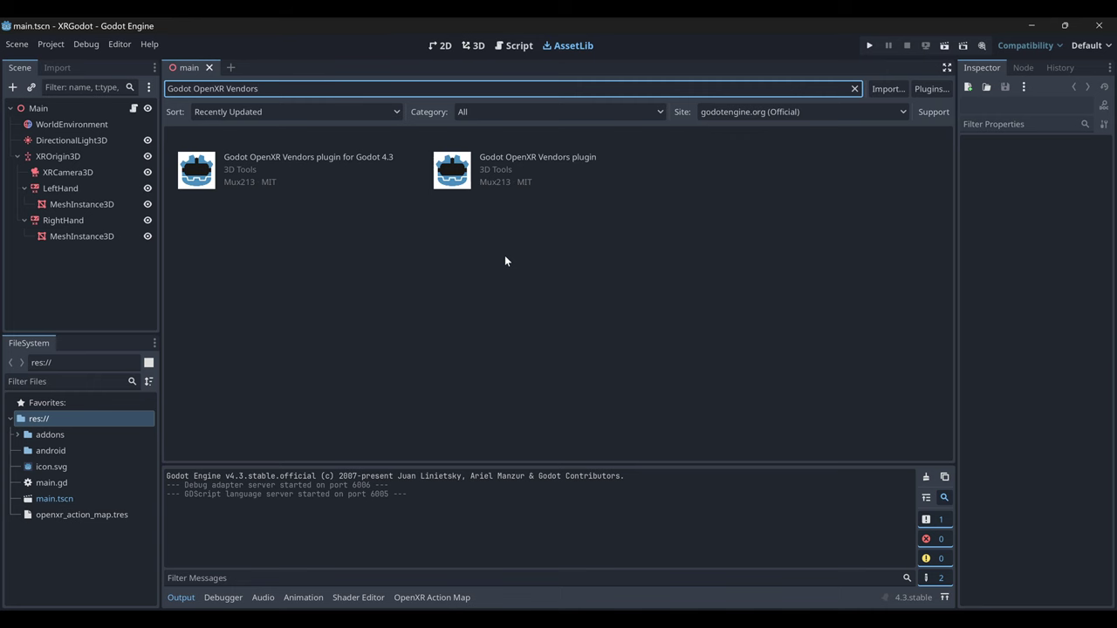
Step: Add an Android export preset named 'Meta Quest'
left_click(40, 44)
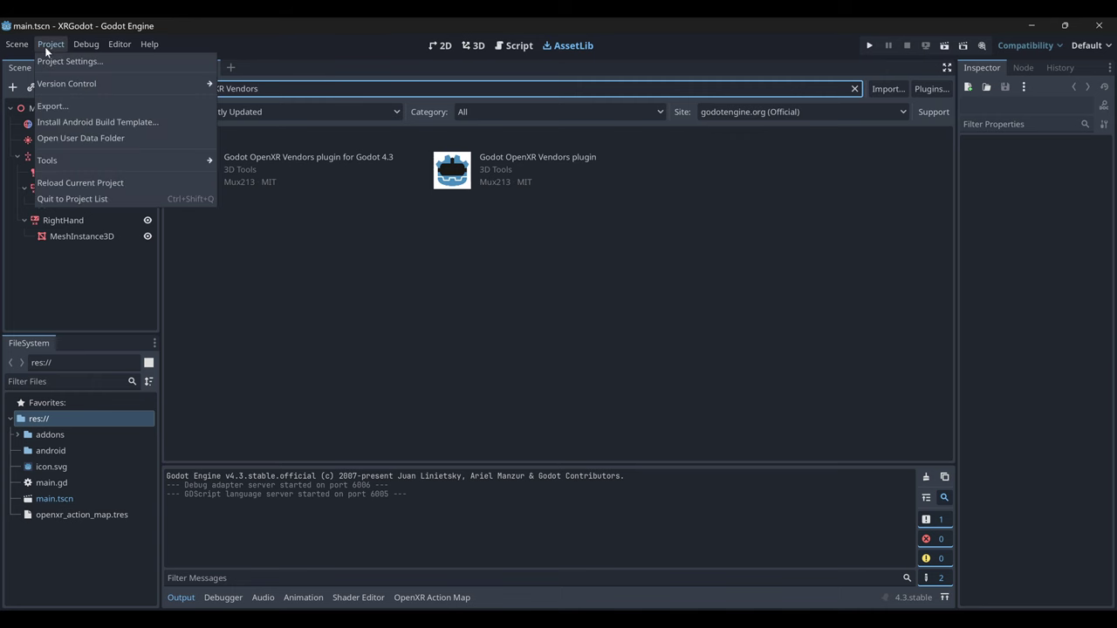
left_click(72, 103)
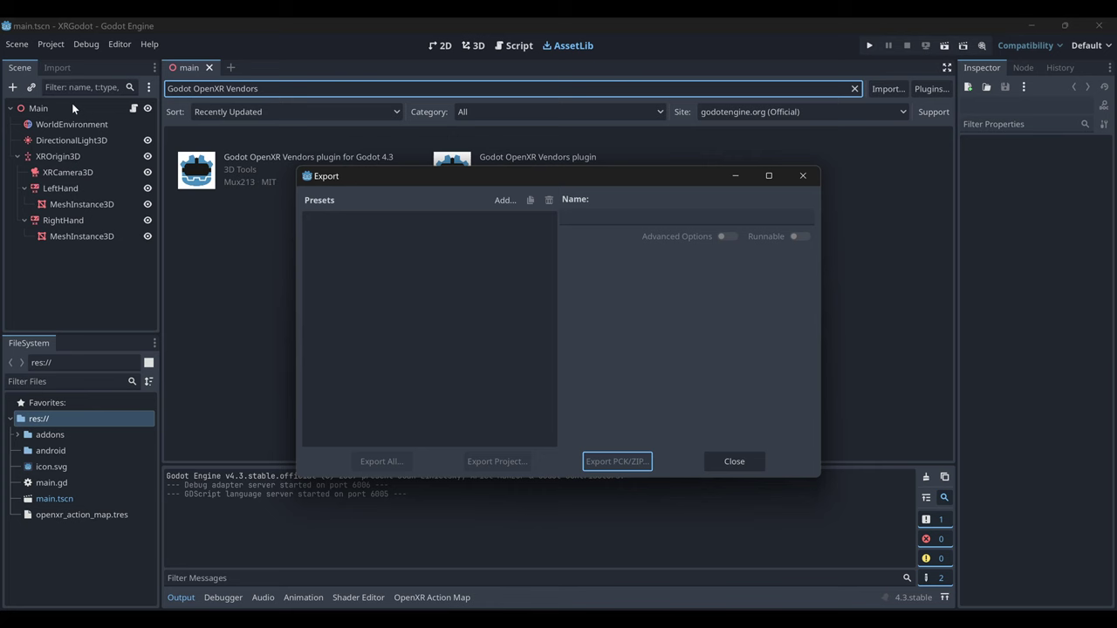
left_click(511, 200)
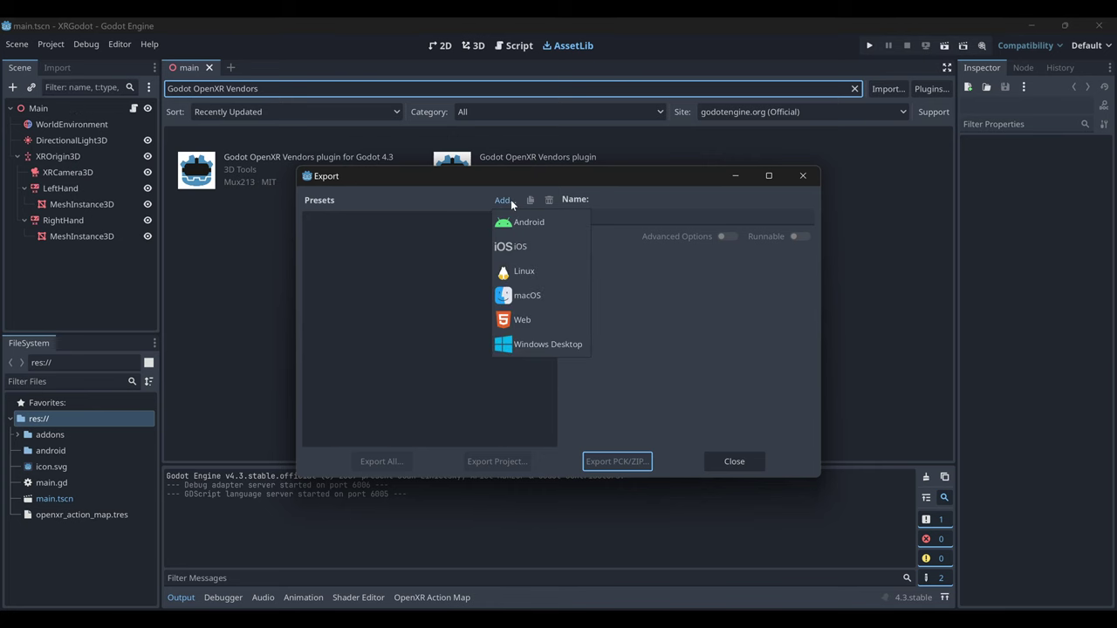
left_click(516, 222)
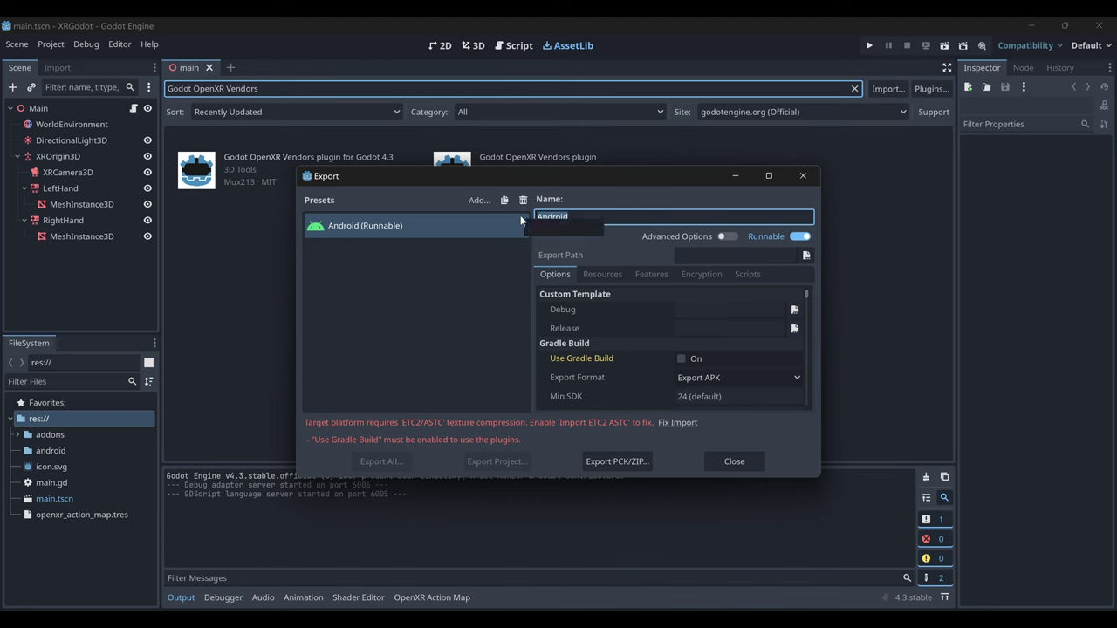
type("Meta Quest")
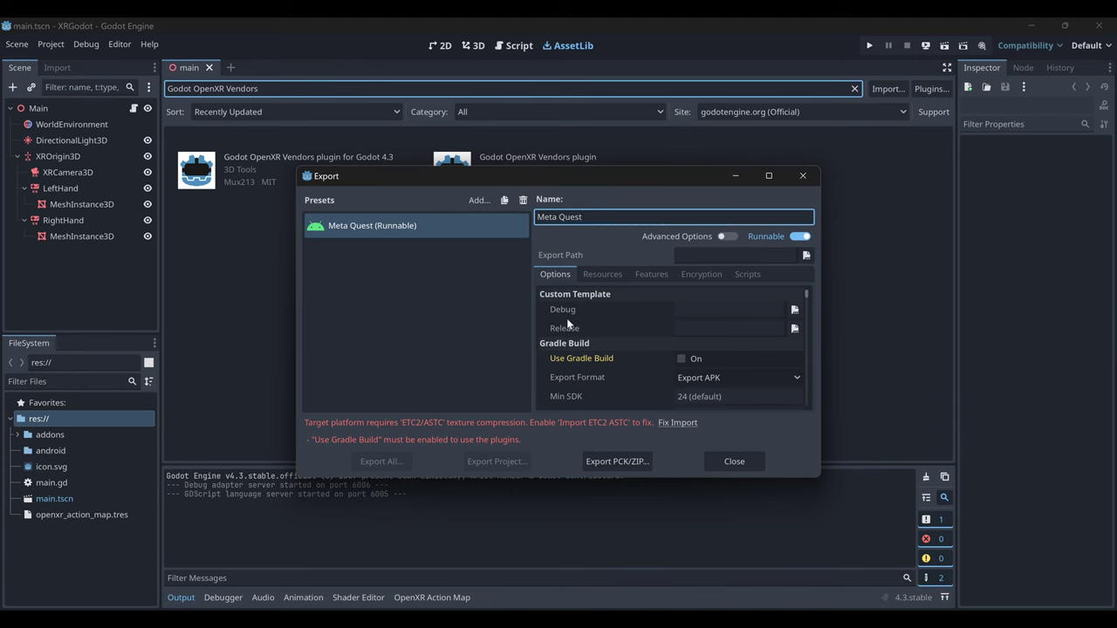
Step: Enable Use Gradle Build and set XR Mode to OpenXR for the Meta Quest preset
mouse_move(555, 366)
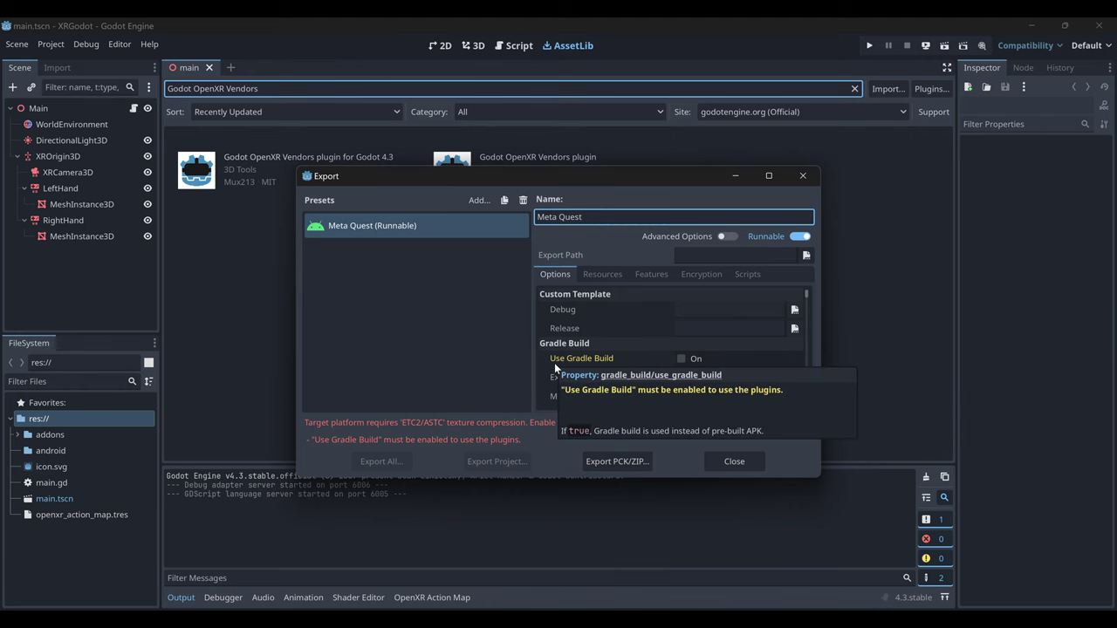
left_click(682, 359)
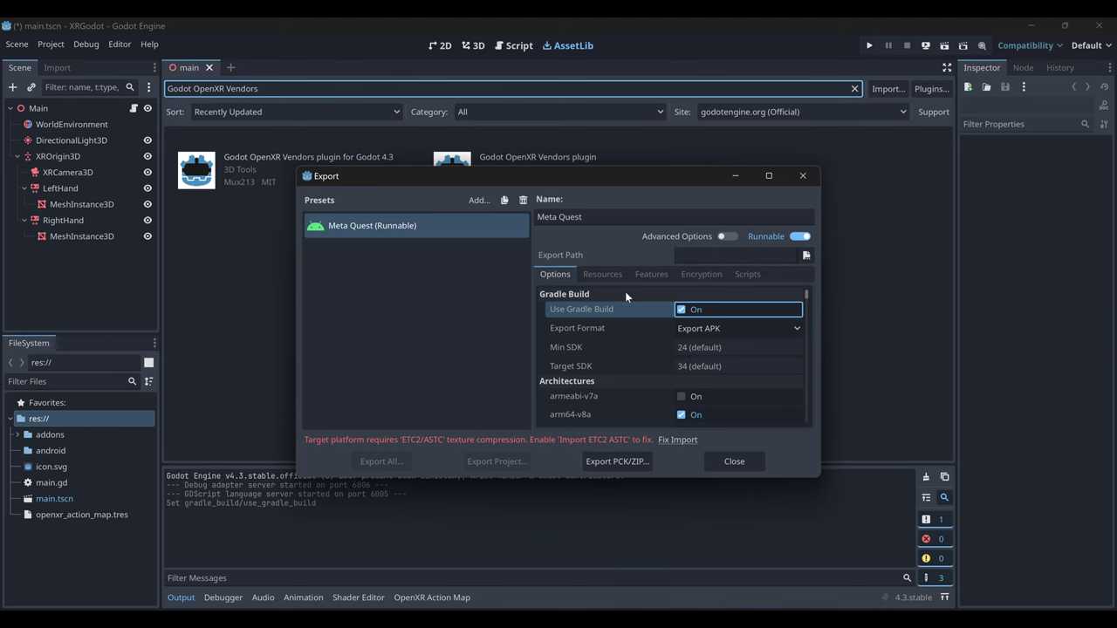
scroll(626, 297, "down", 2)
scroll(626, 297, "down", 2)
scroll(626, 296, "down", 2)
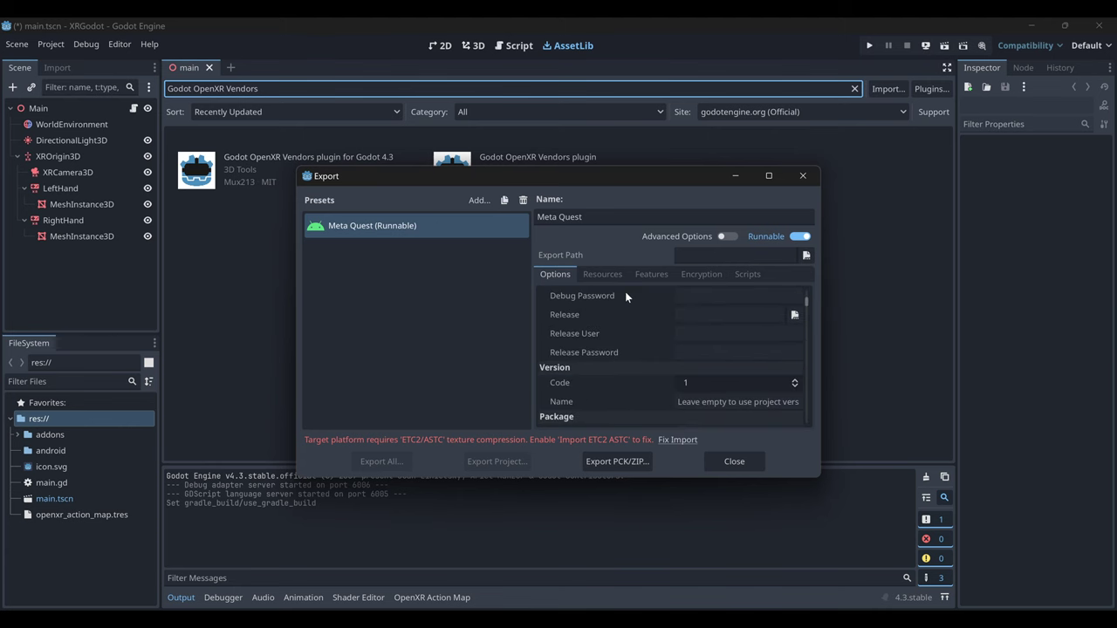
scroll(626, 297, "down", 2)
scroll(626, 297, "down", 2)
scroll(626, 297, "down", 2)
scroll(591, 323, "down", 1)
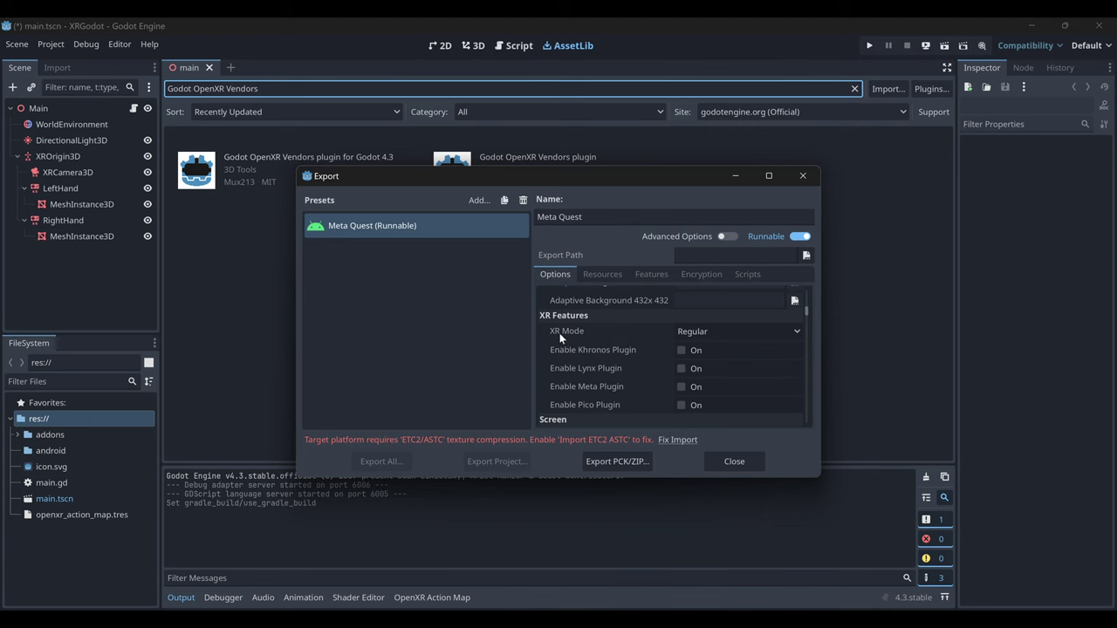
left_click(697, 330)
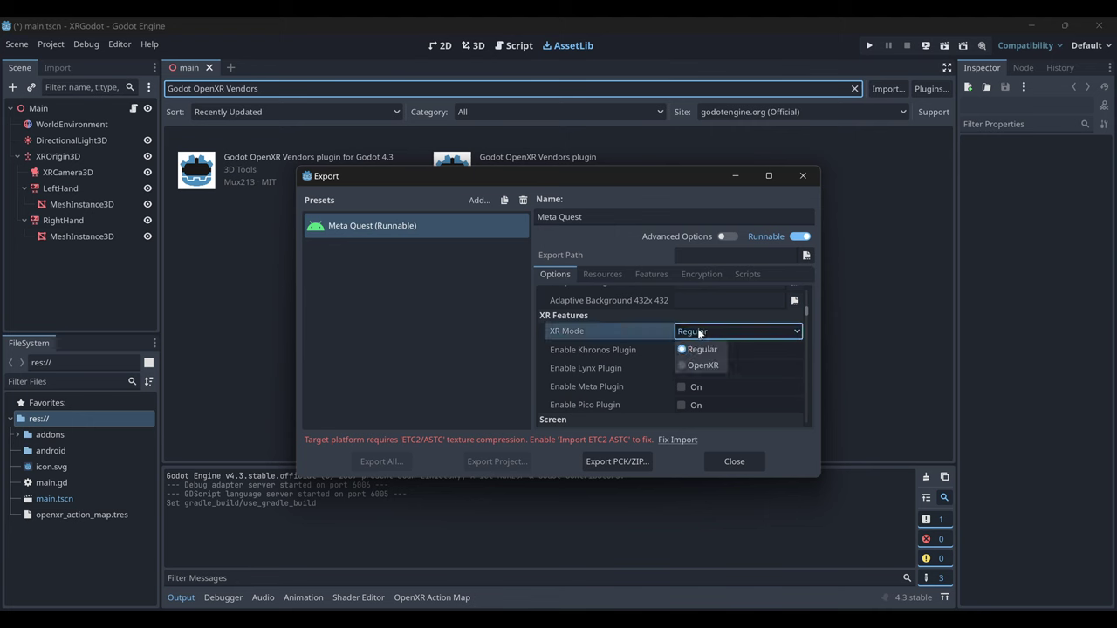
left_click(698, 365)
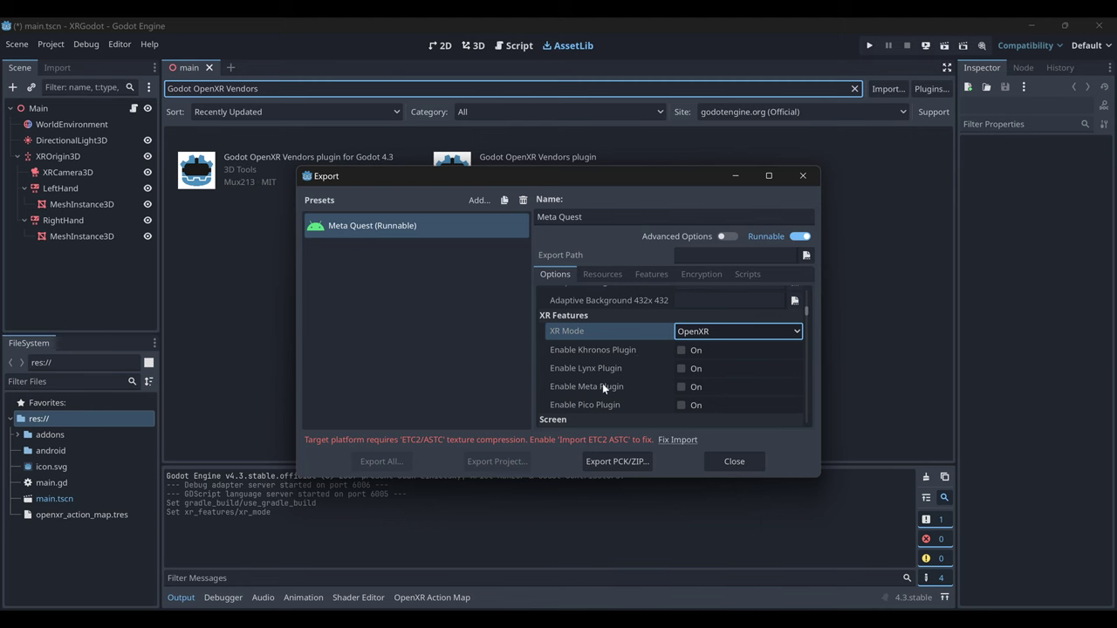
Step: Enable the Meta plugin, fix the ETC2/ASTC texture import, and close the export dialog
left_click(681, 387)
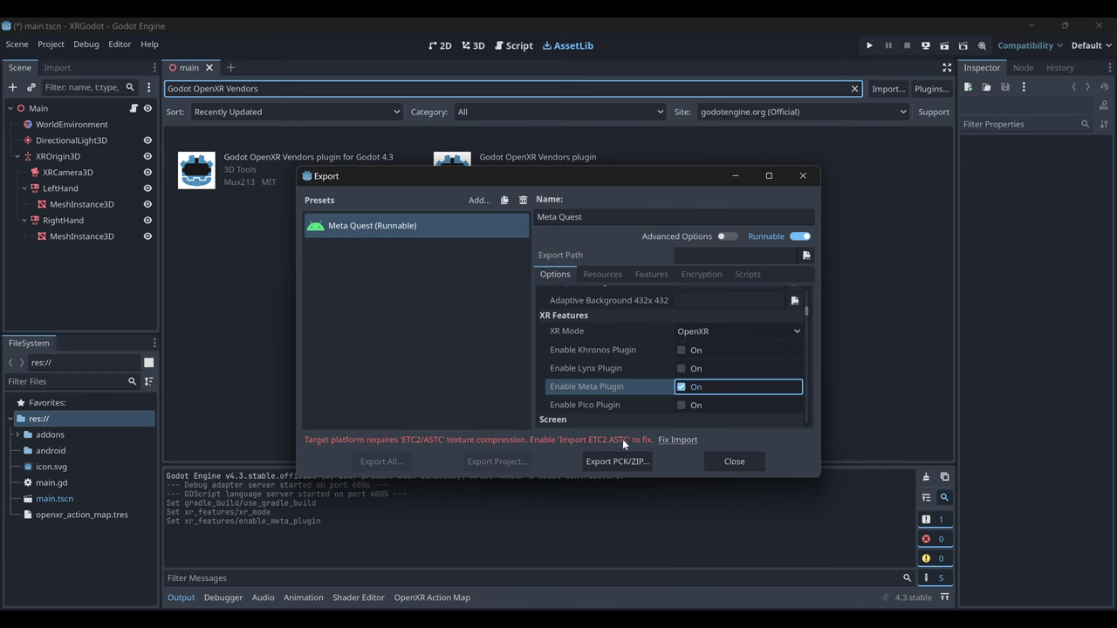
left_click(669, 441)
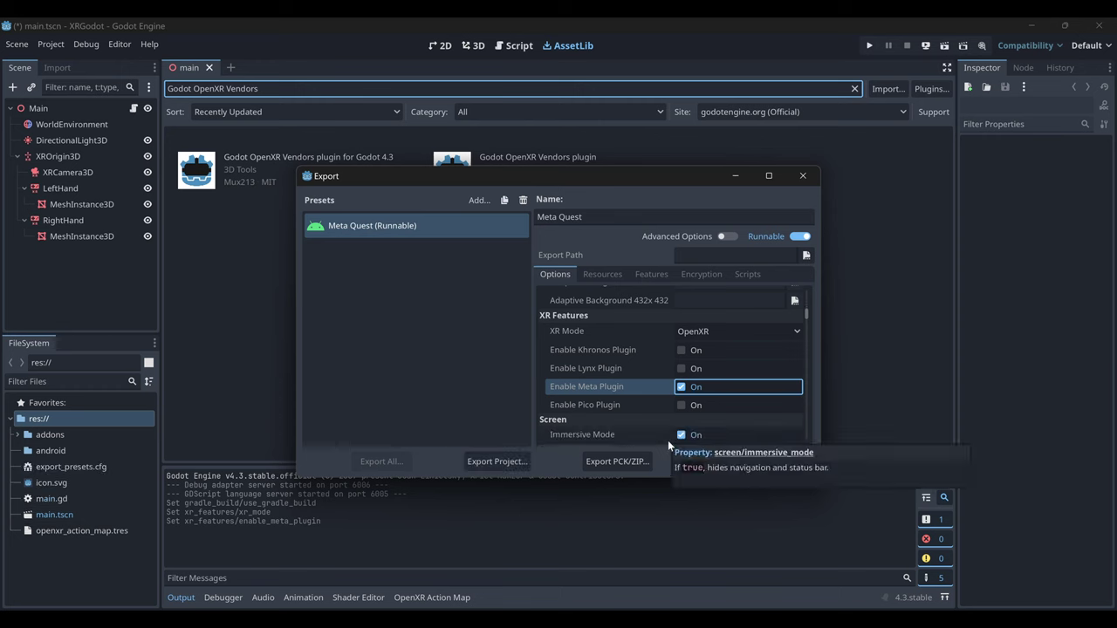
left_click(803, 182)
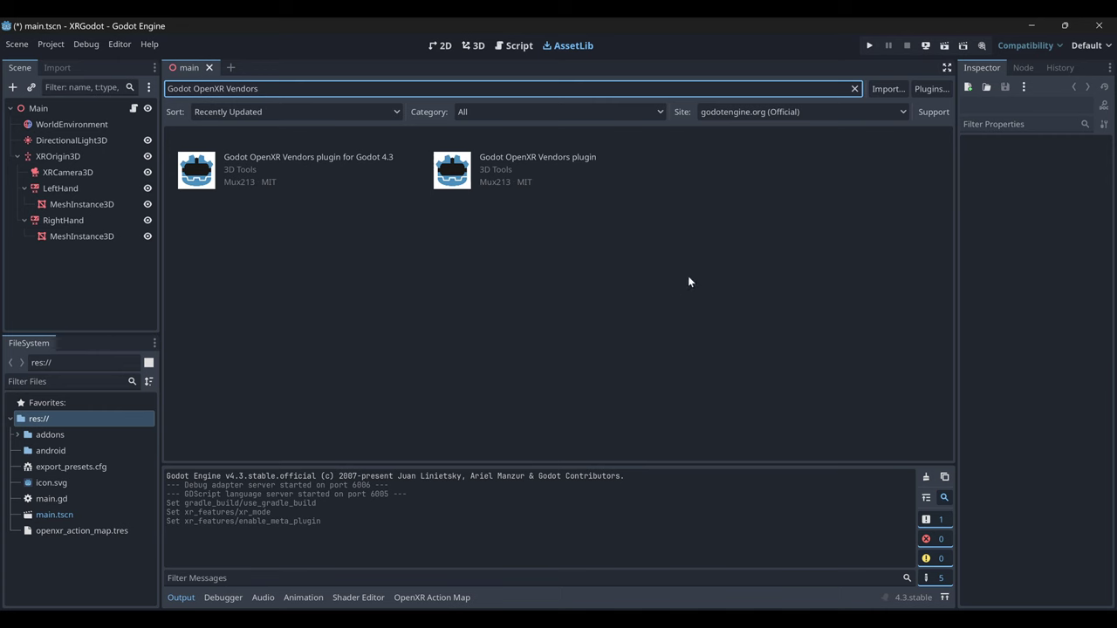
Step: Build and deploy the project to the Oculus Quest 3 through Remote Debug
left_click(925, 47)
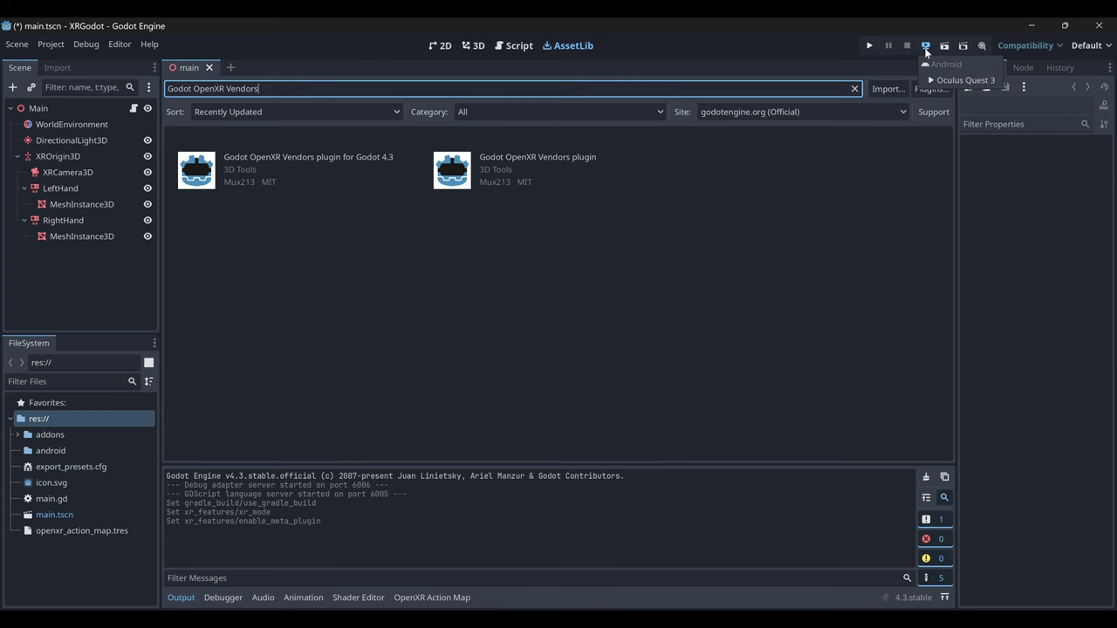
left_click(956, 82)
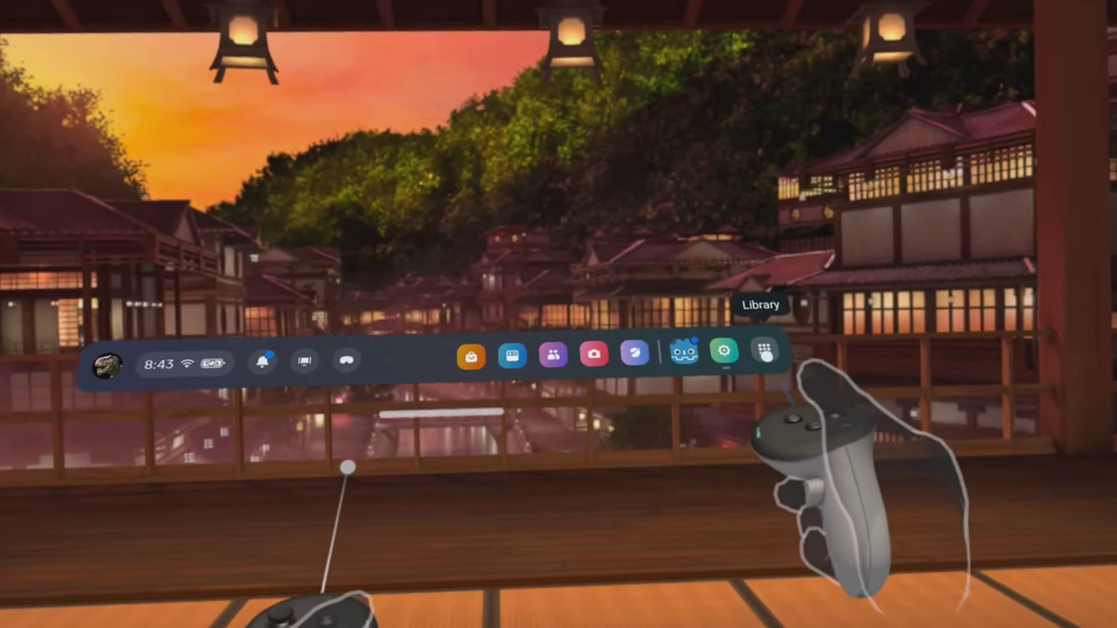
Step: Filter the headset library to Unknown sources and launch the XRGodot app
left_click(765, 354)
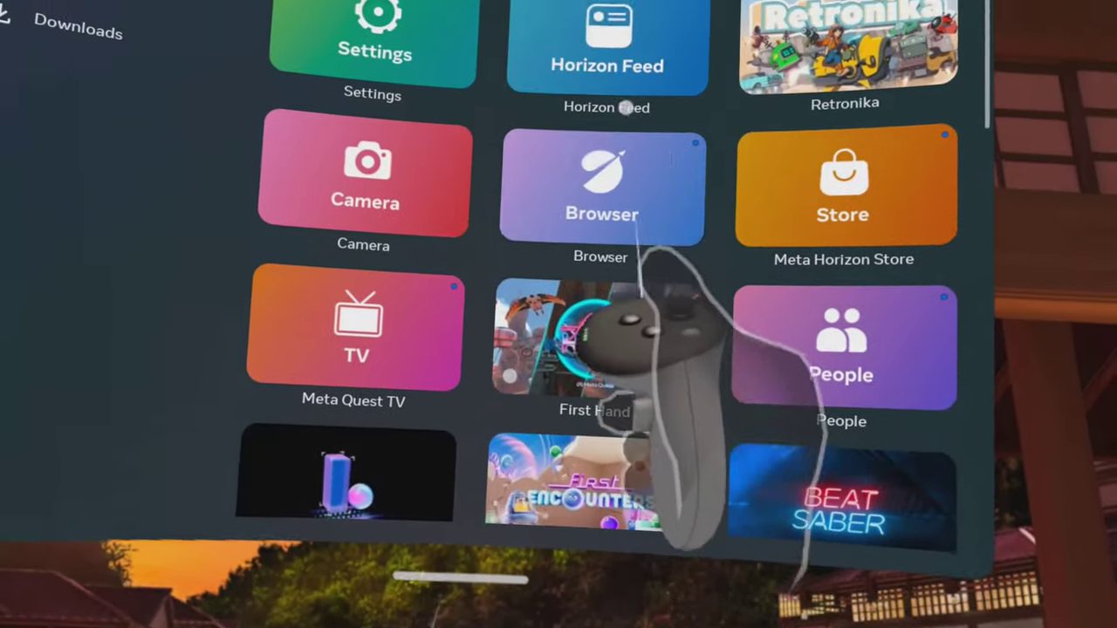
left_click(746, 50)
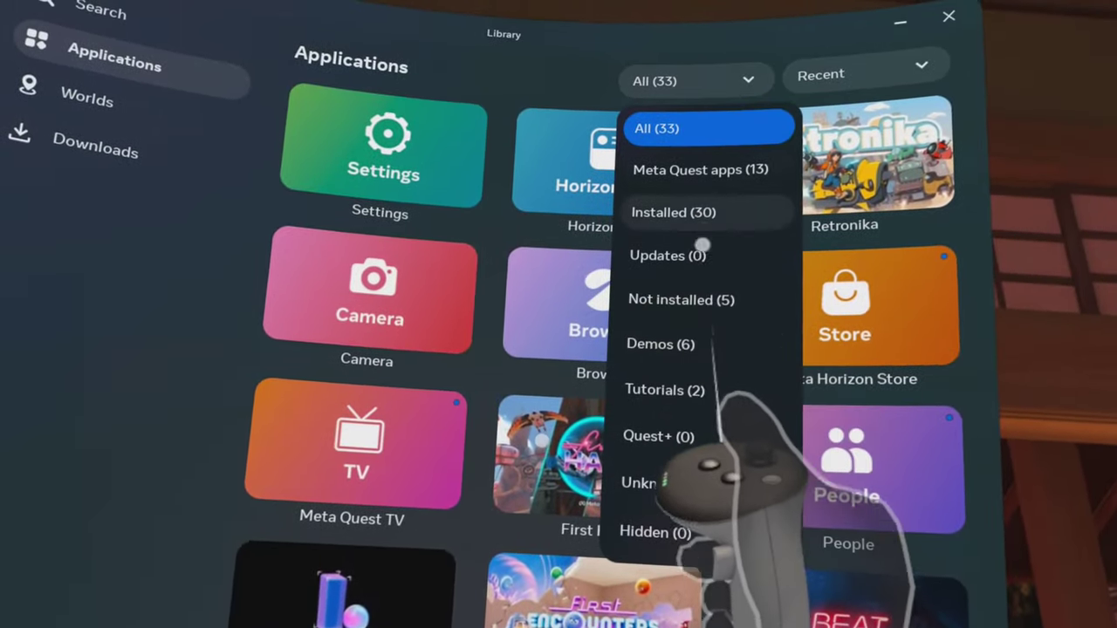
left_click(699, 464)
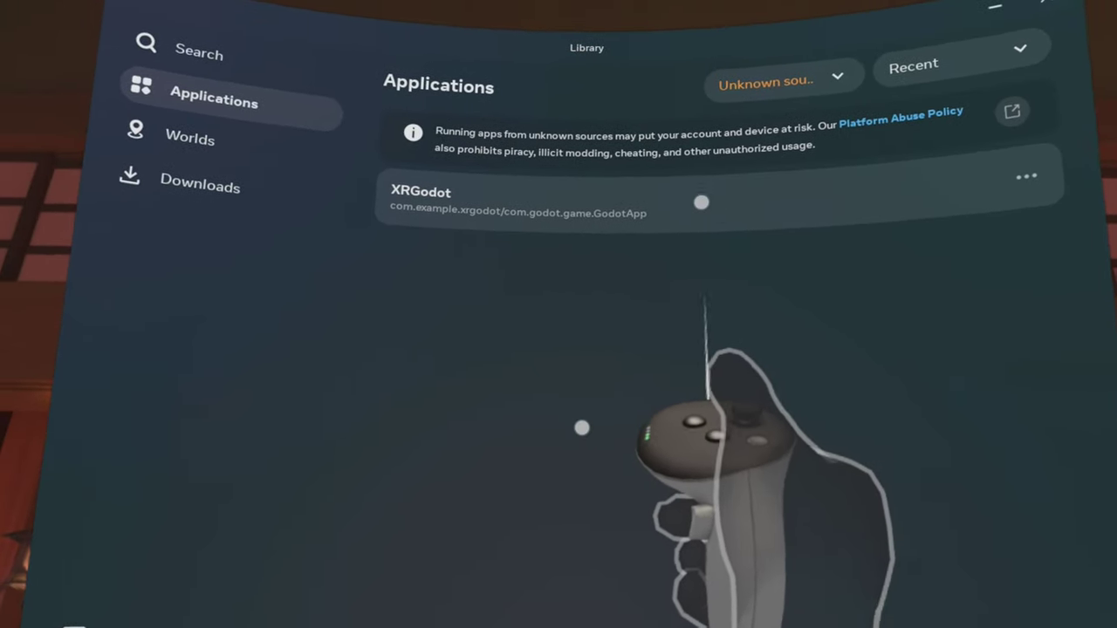
left_click(701, 201)
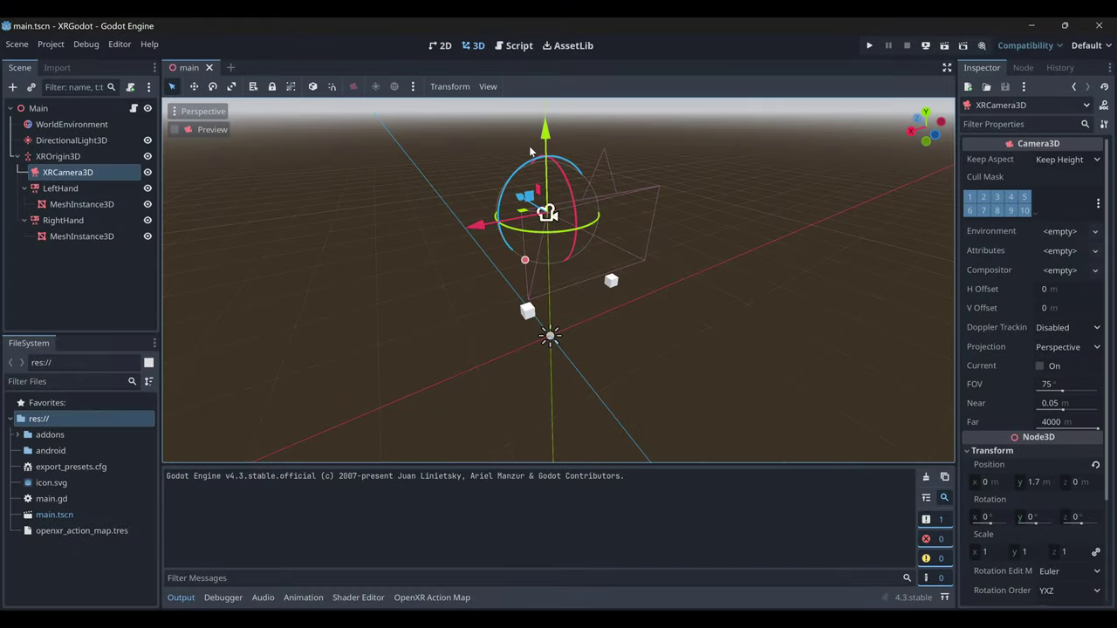
Step: Set the Meta Quest preset's export path to xrgodot.apk and export the project
left_click(52, 43)
left_click(97, 110)
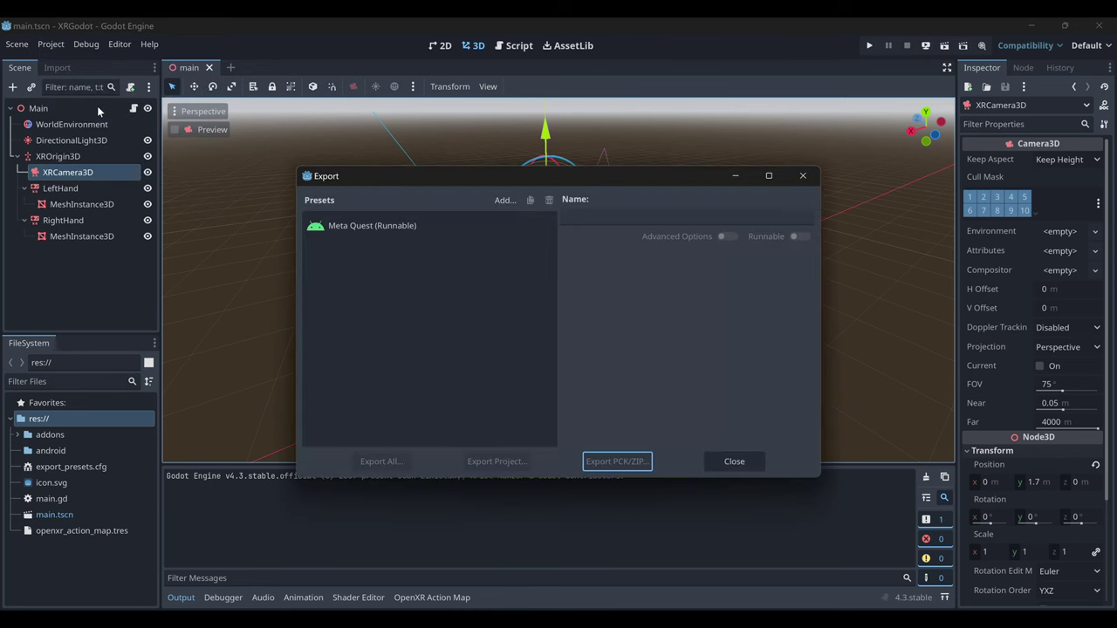
left_click(348, 231)
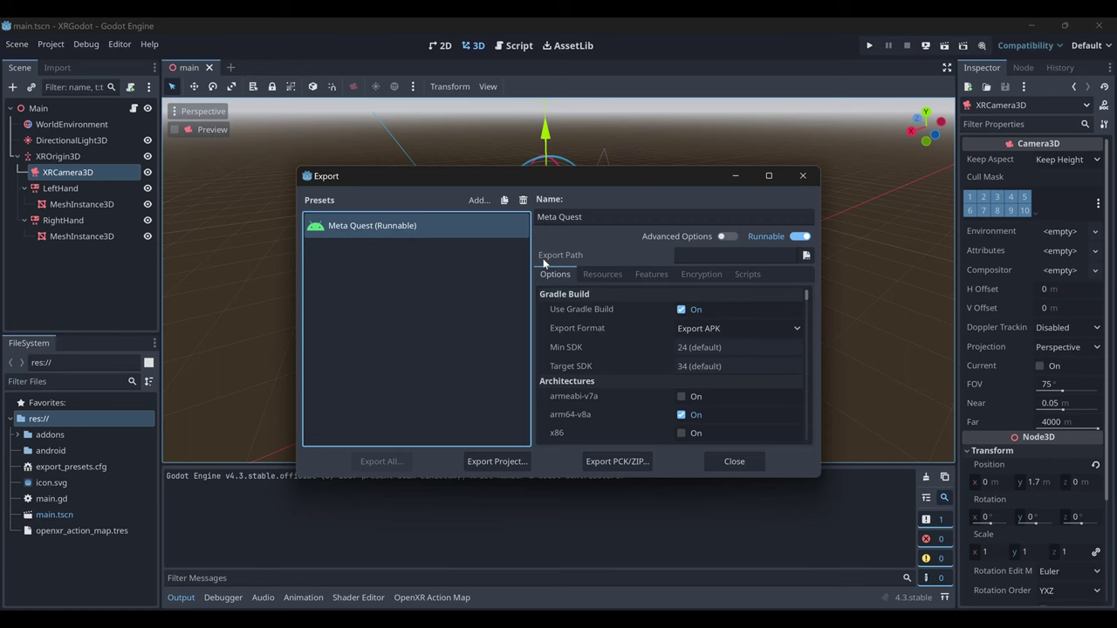
left_click(806, 255)
type("xrgodot")
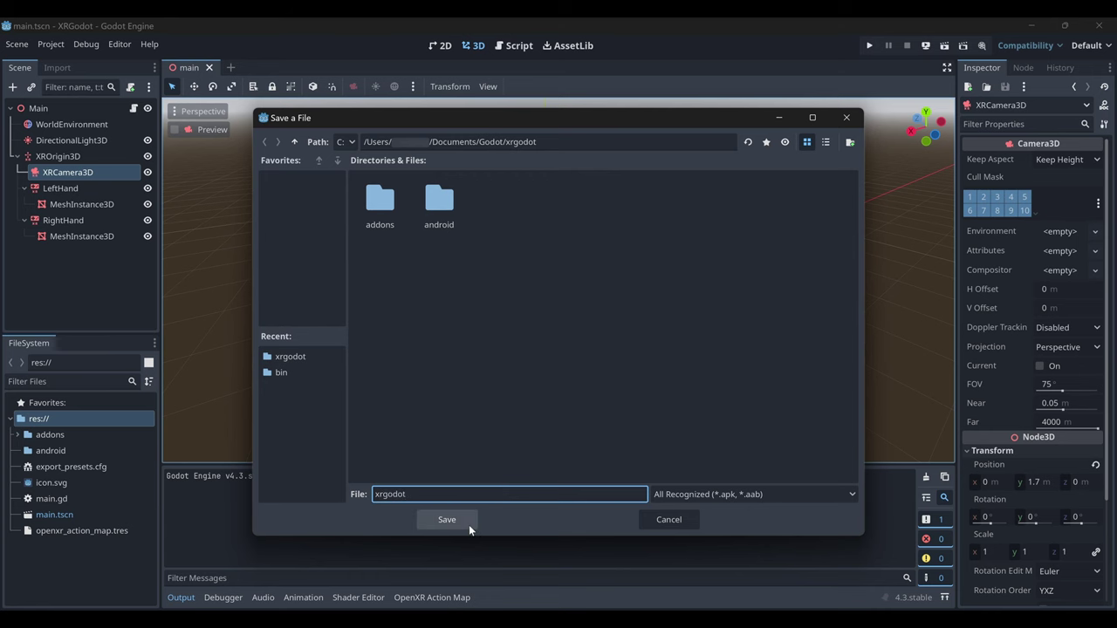
left_click(469, 525)
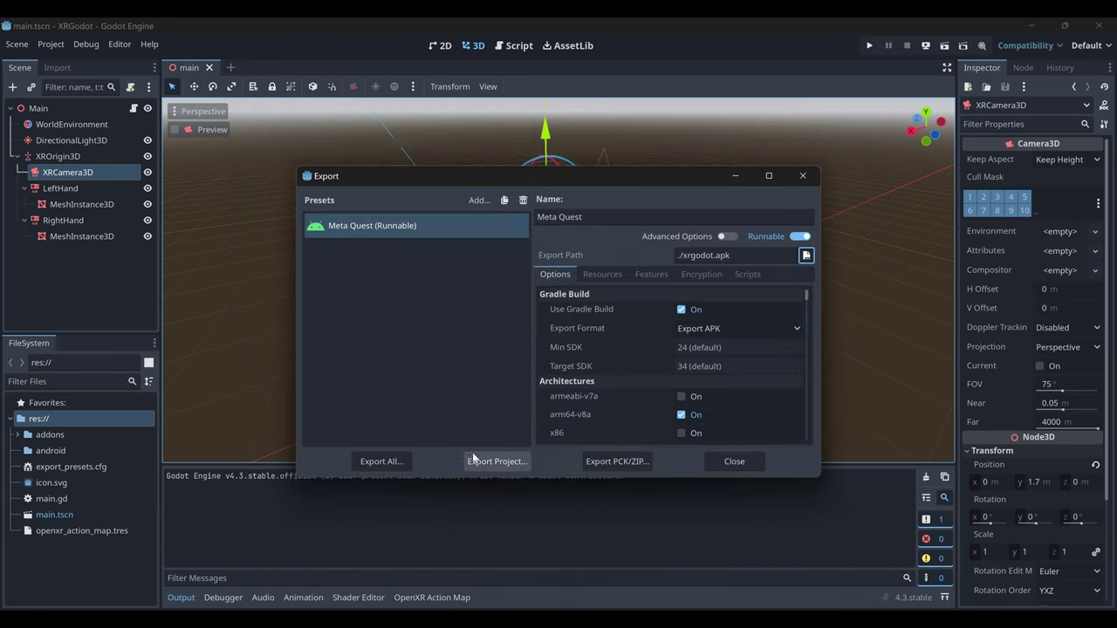
left_click(483, 463)
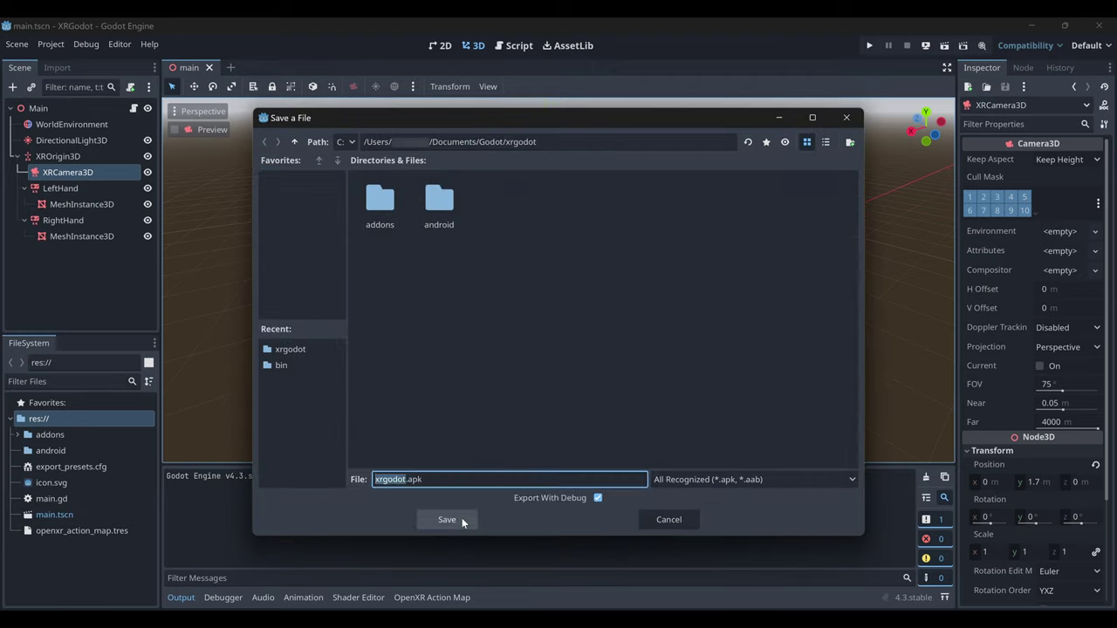
left_click(463, 521)
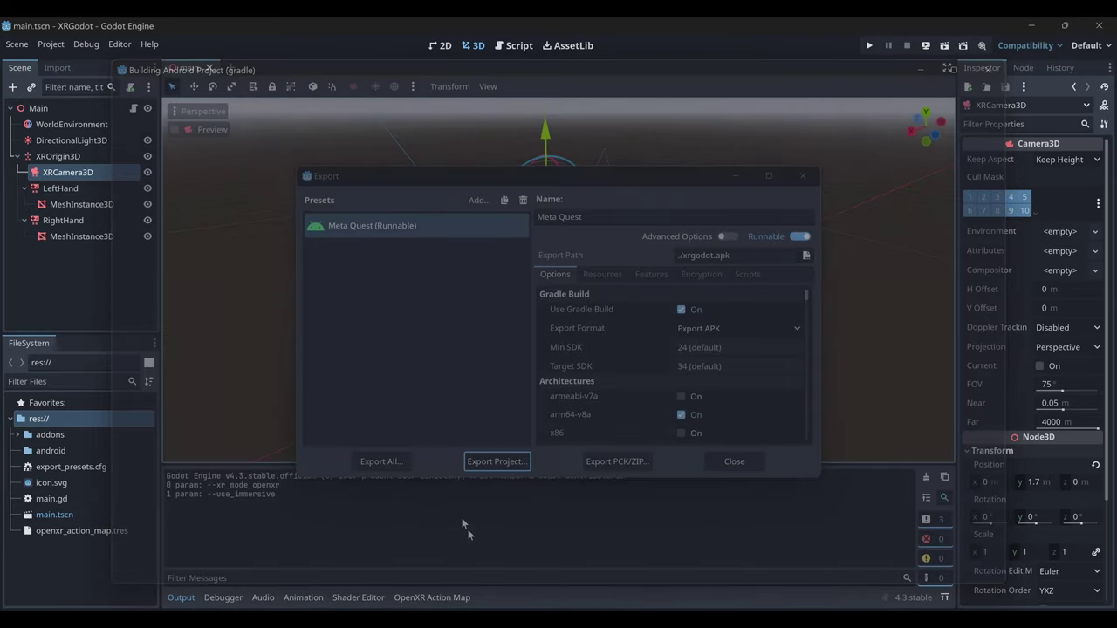